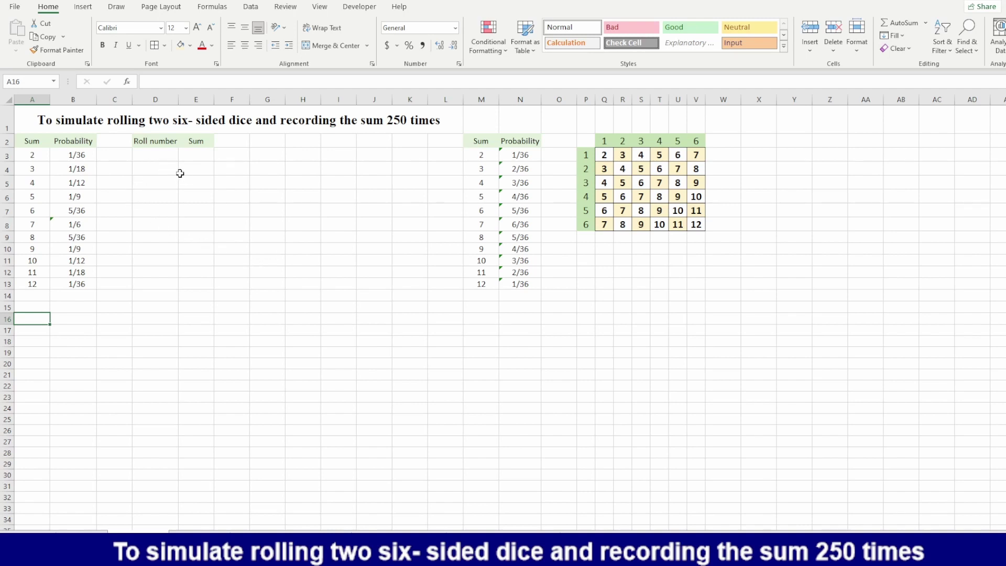
Step: Enter trial roll numbers 1, 2 and 3 in the first Roll number cells
click(162, 157)
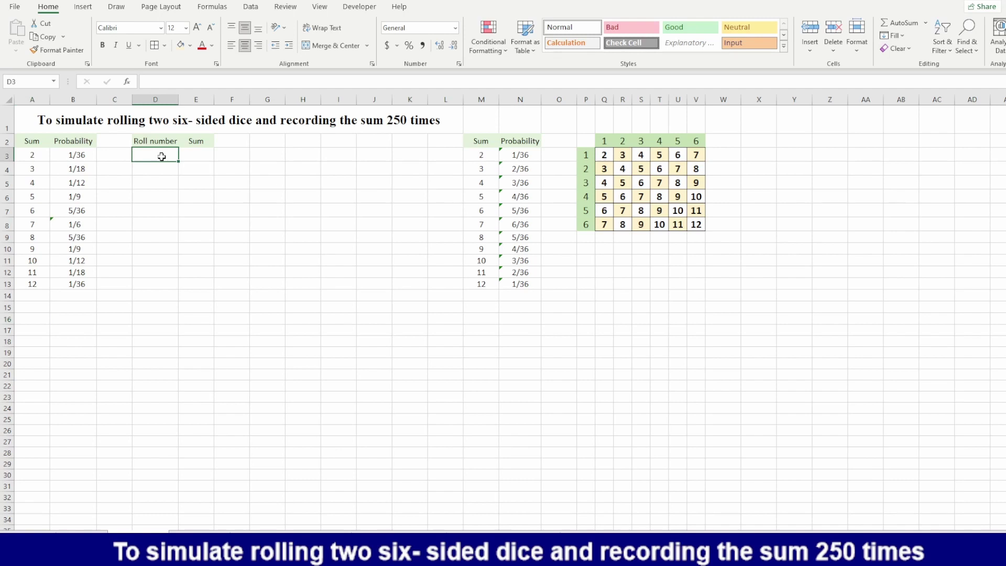
drag(162, 157, 168, 361)
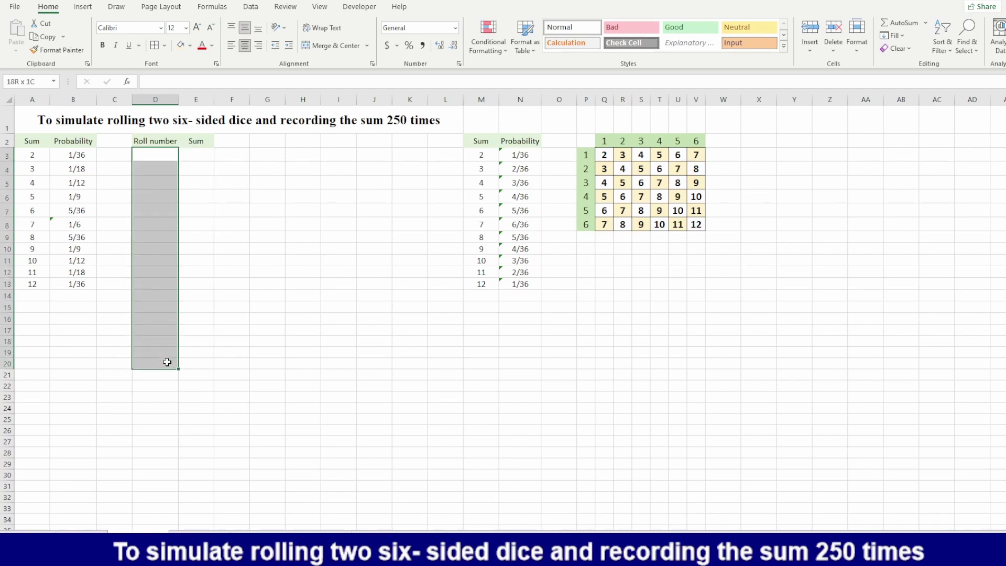
click(159, 154)
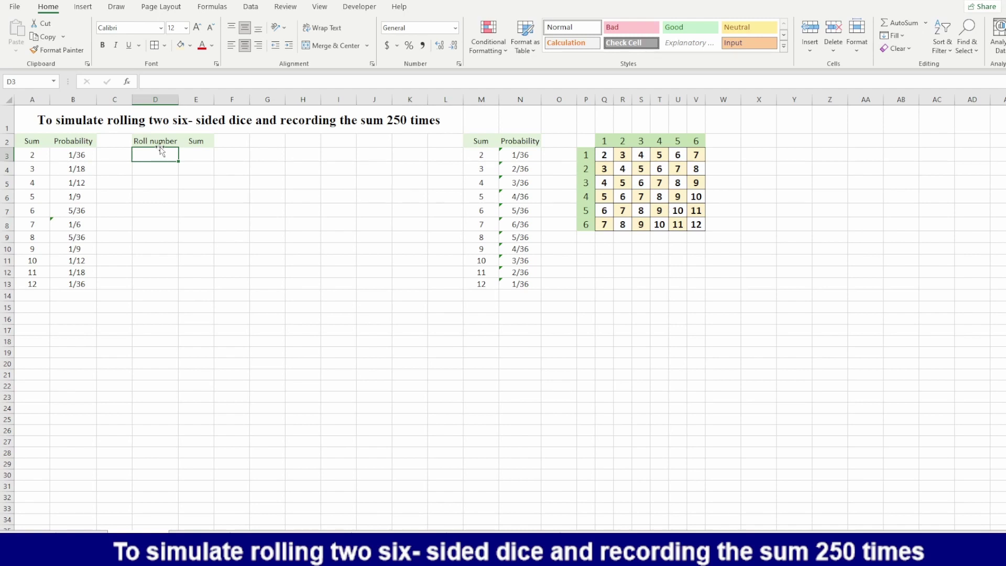
text(1)
key(Return)
text(2)
key(Return)
text(3)
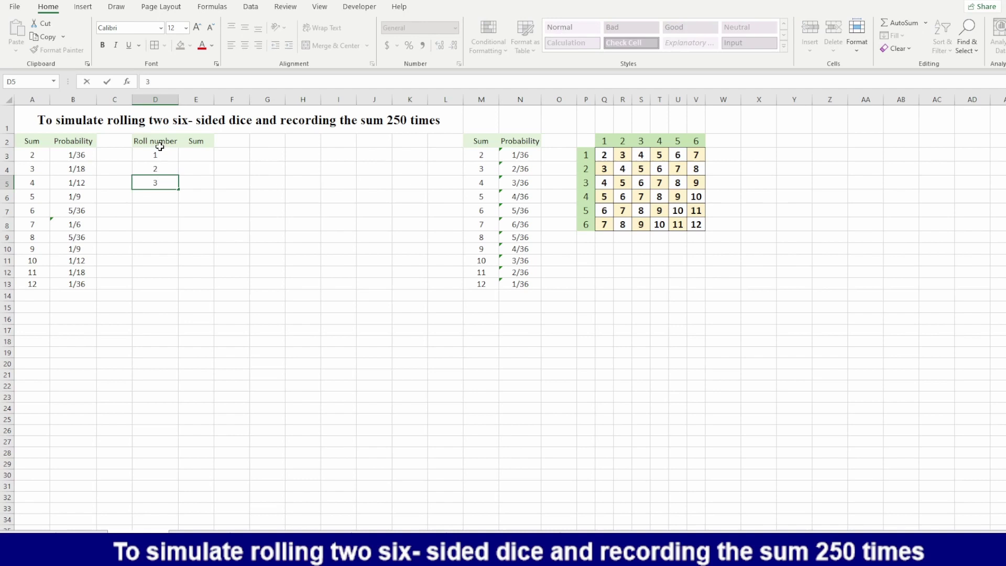
Step: Extend the 1, 2, 3 pattern down column D, then clear the trial numbers
drag(168, 155, 169, 183)
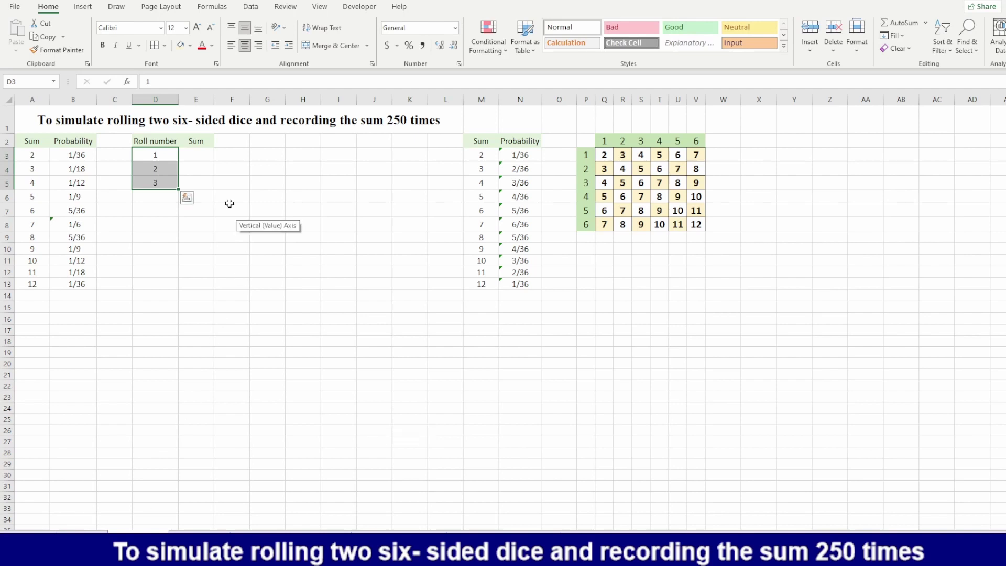
drag(179, 190, 181, 427)
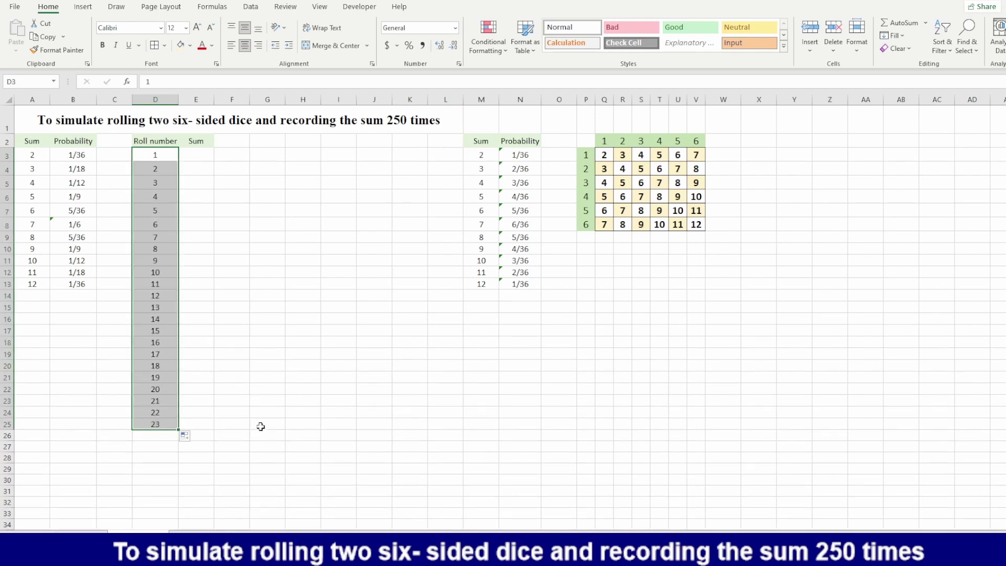
key(Delete)
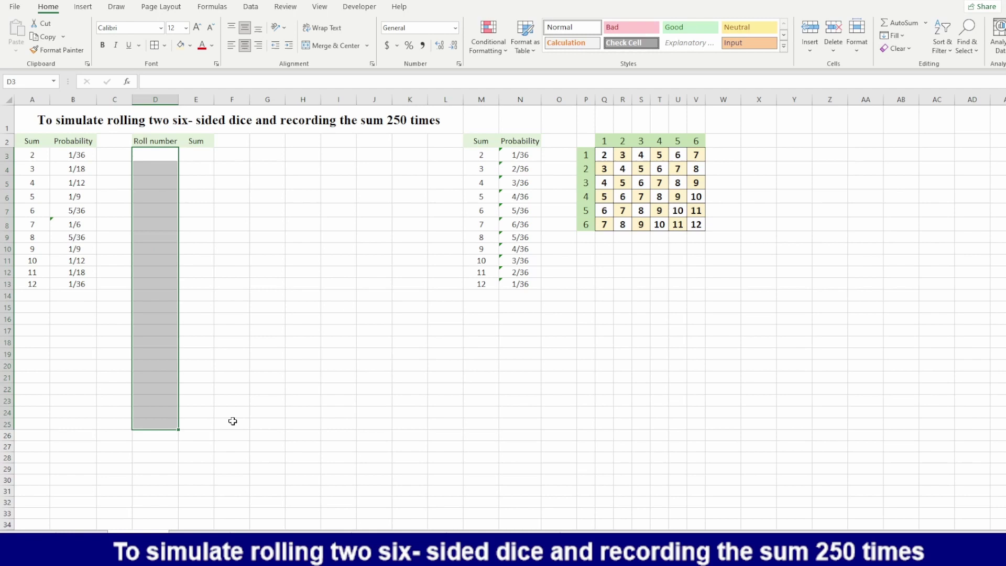
click(158, 158)
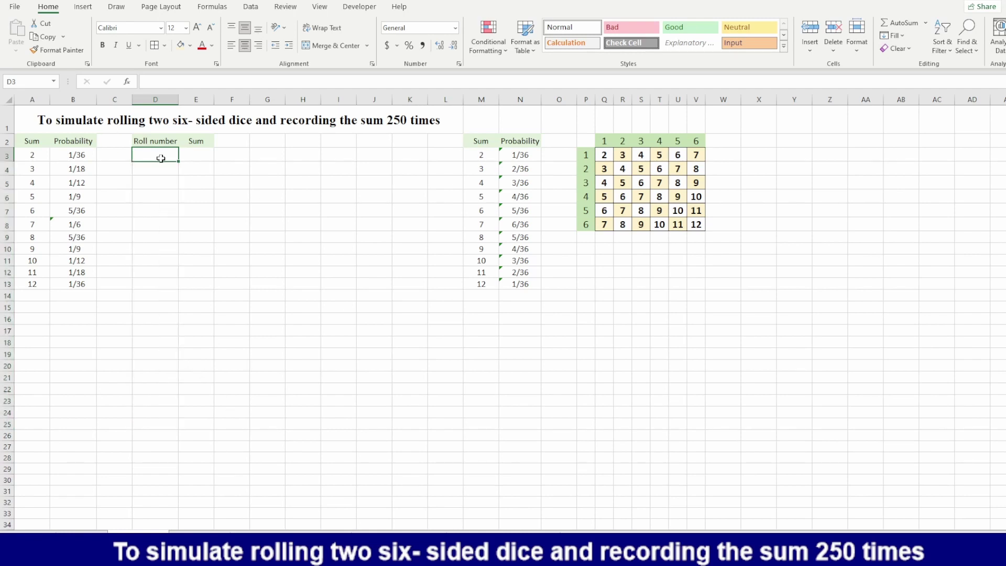
Step: Put 1 in D3 and fill a column series with step 1, stopping at 250
text(1)
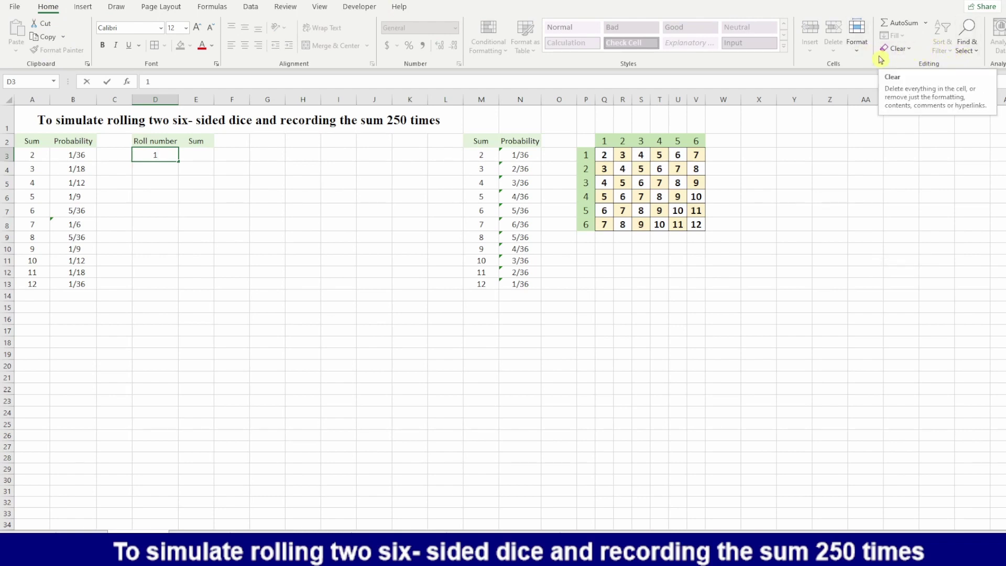
click(309, 188)
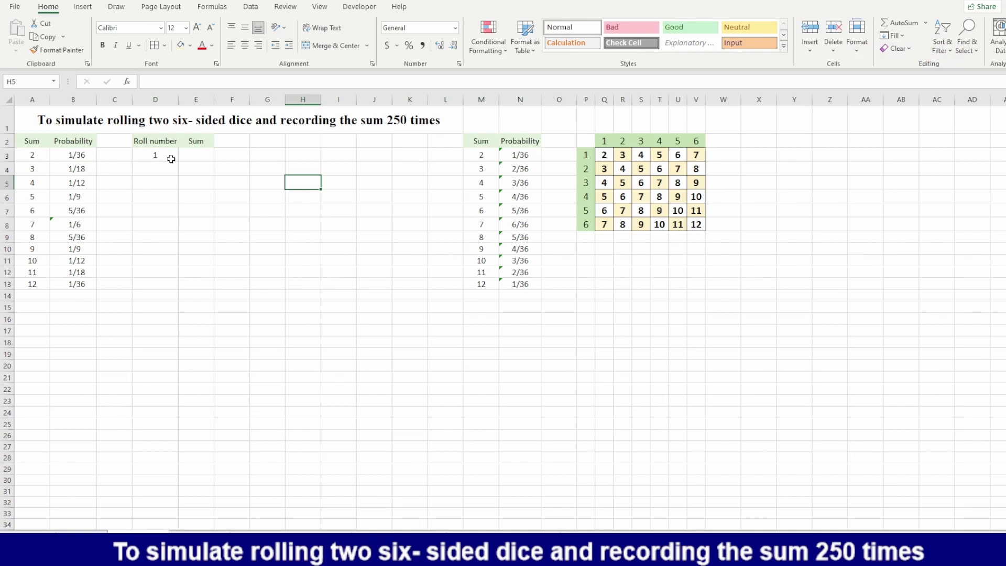
click(168, 156)
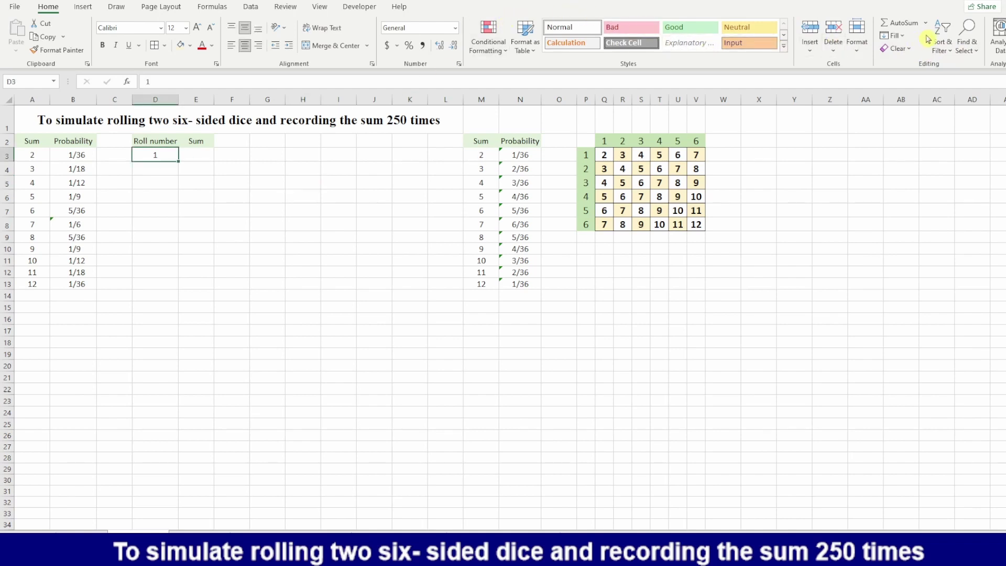
click(906, 36)
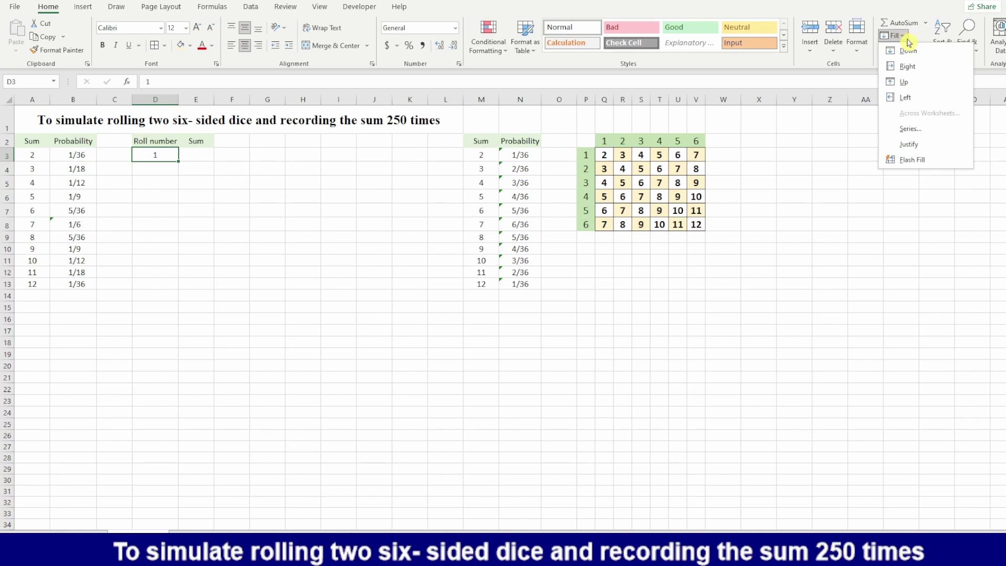
click(914, 134)
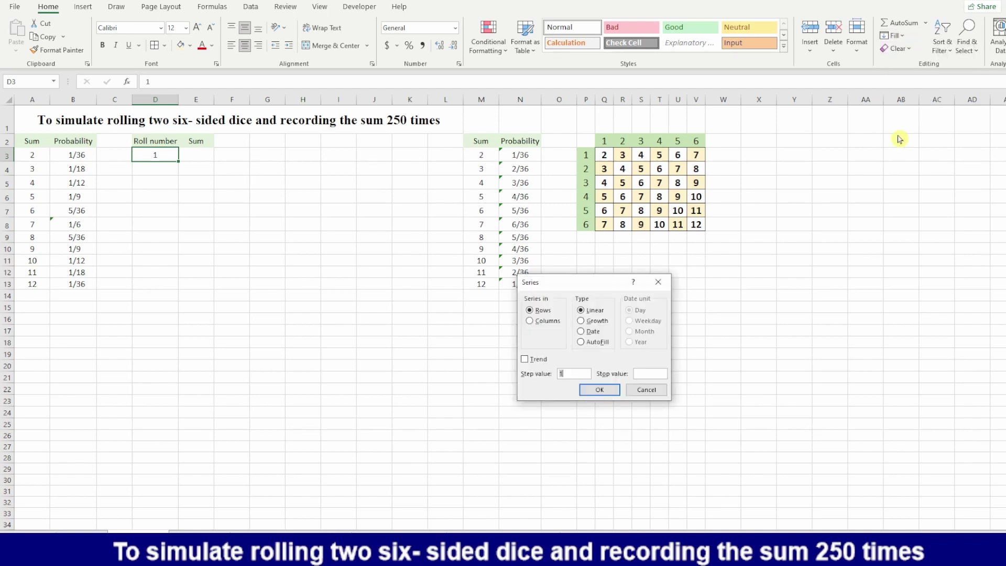
drag(557, 280, 303, 157)
click(271, 194)
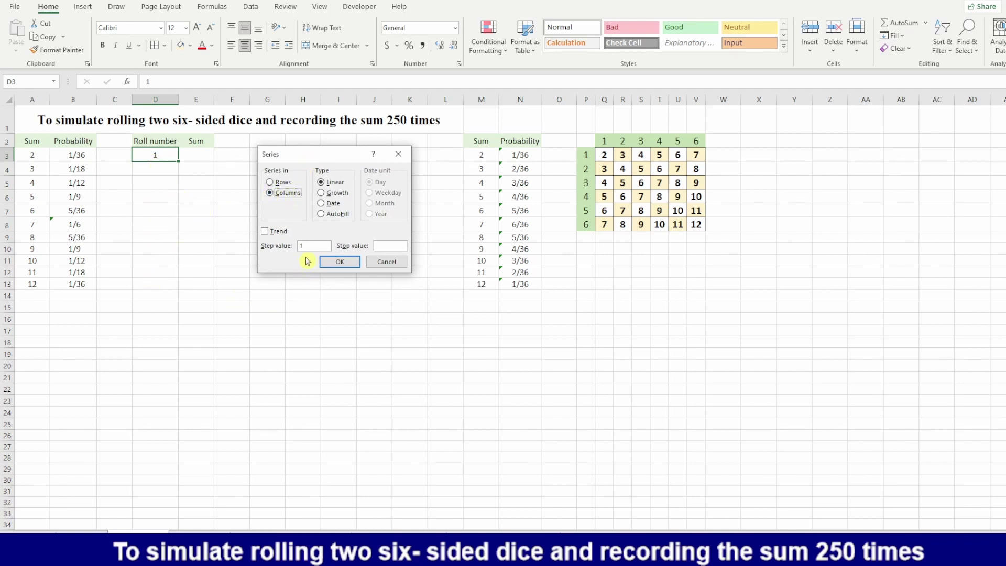
click(378, 246)
click(341, 262)
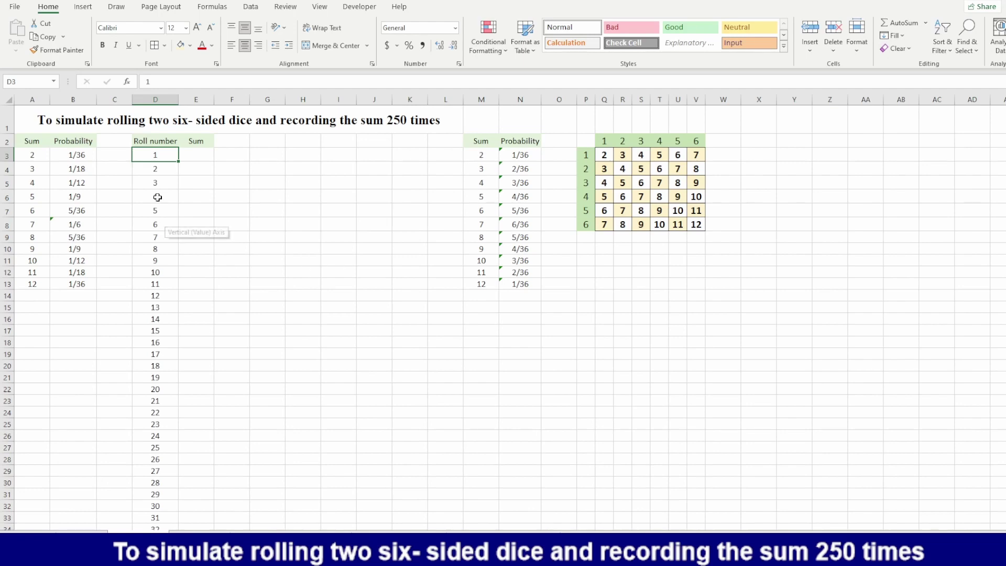
Step: Check that the Roll number column runs down to 250
scroll(164, 162, down, 3)
scroll(165, 162, down, 1)
scroll(167, 160, up, 4)
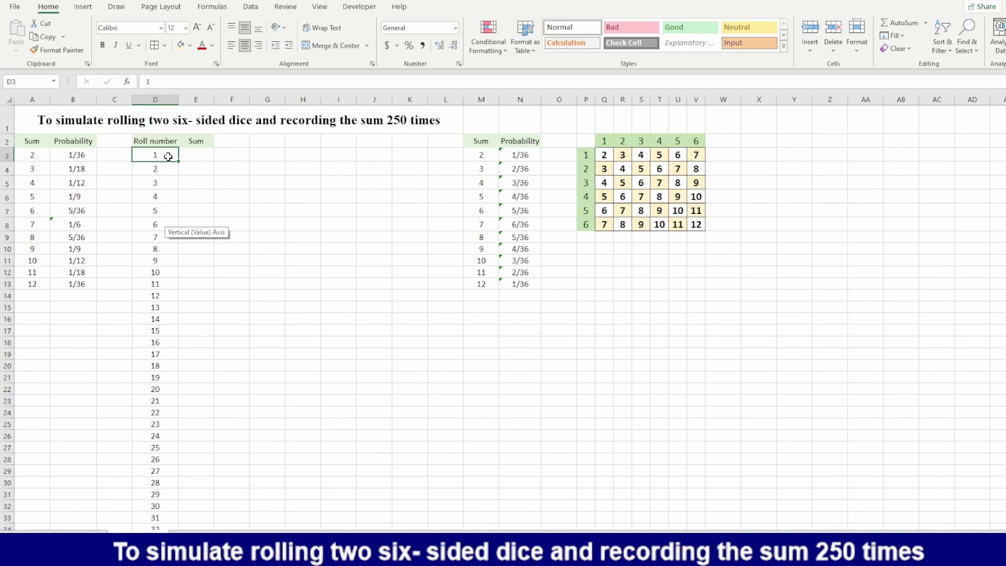
key(ctrl+shift+Down)
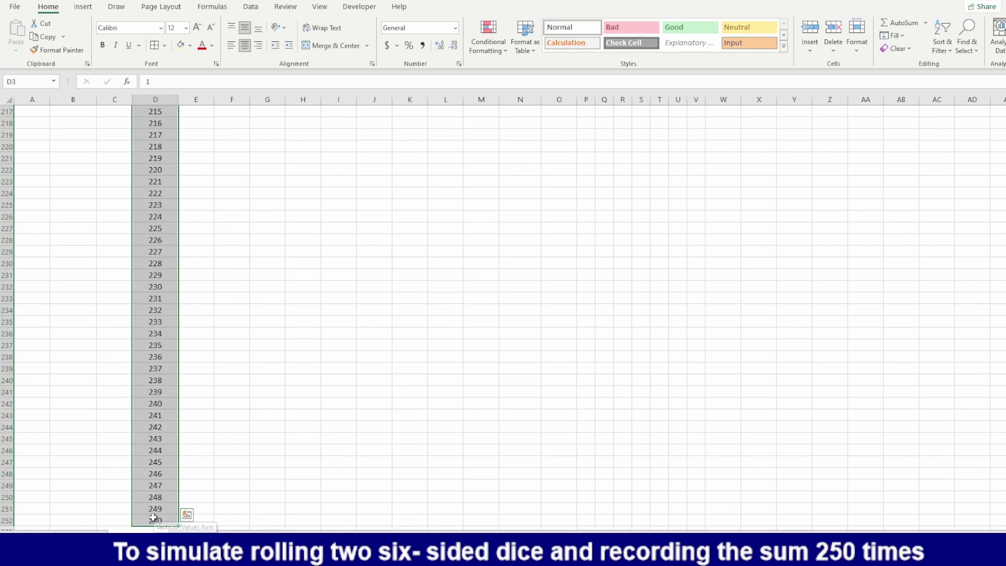
scroll(149, 514, up, 8)
scroll(149, 513, up, 20)
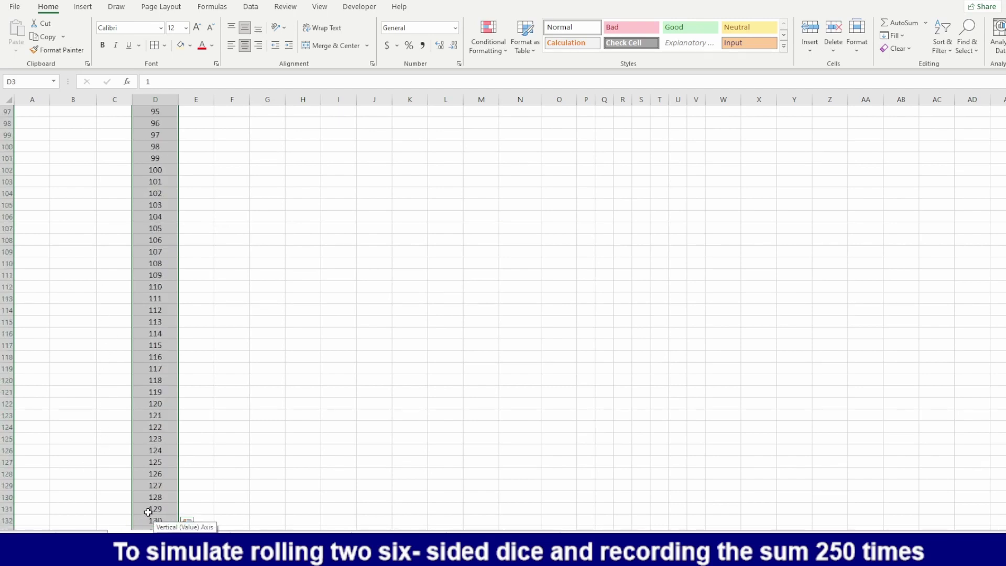
scroll(148, 512, up, 19)
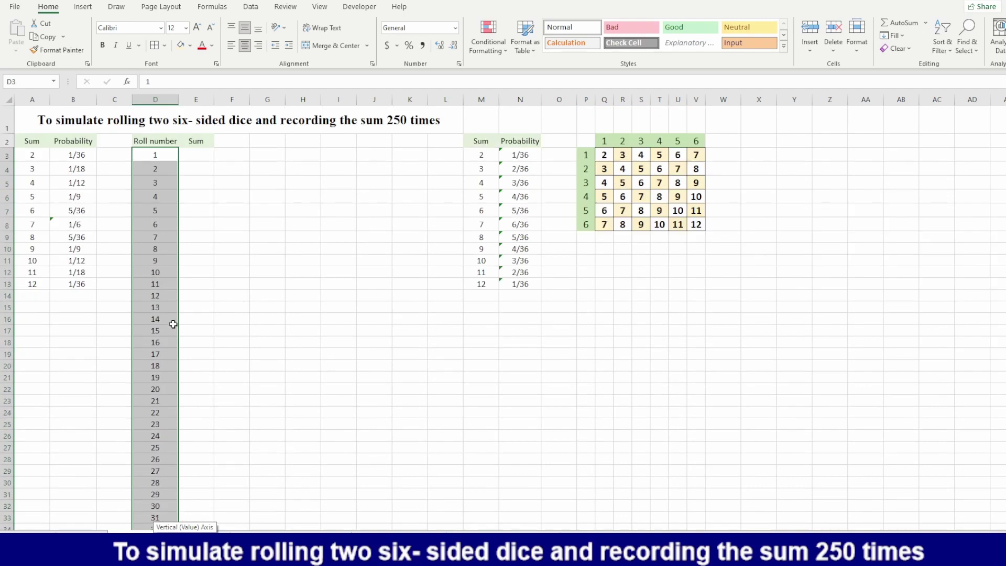
click(198, 153)
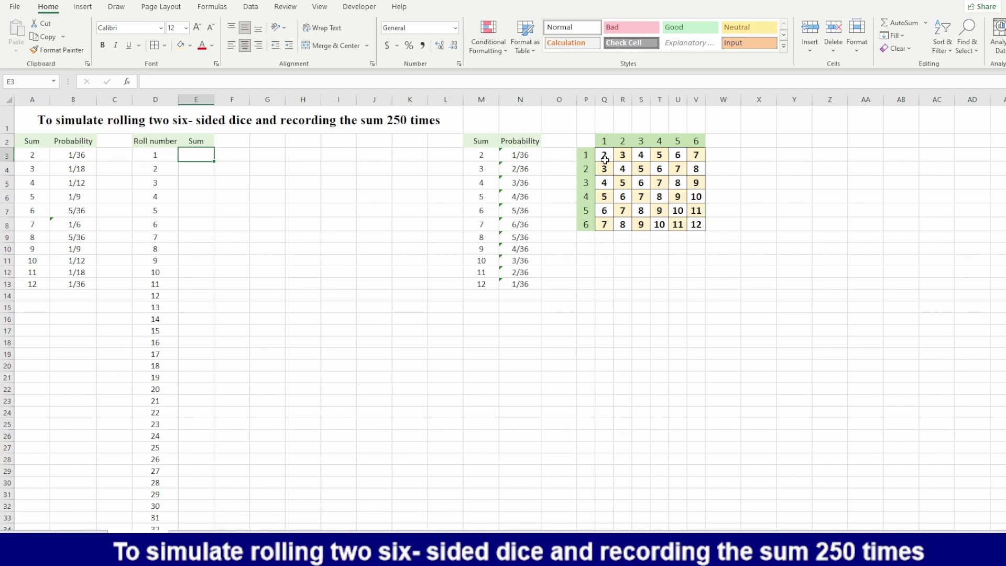
click(606, 156)
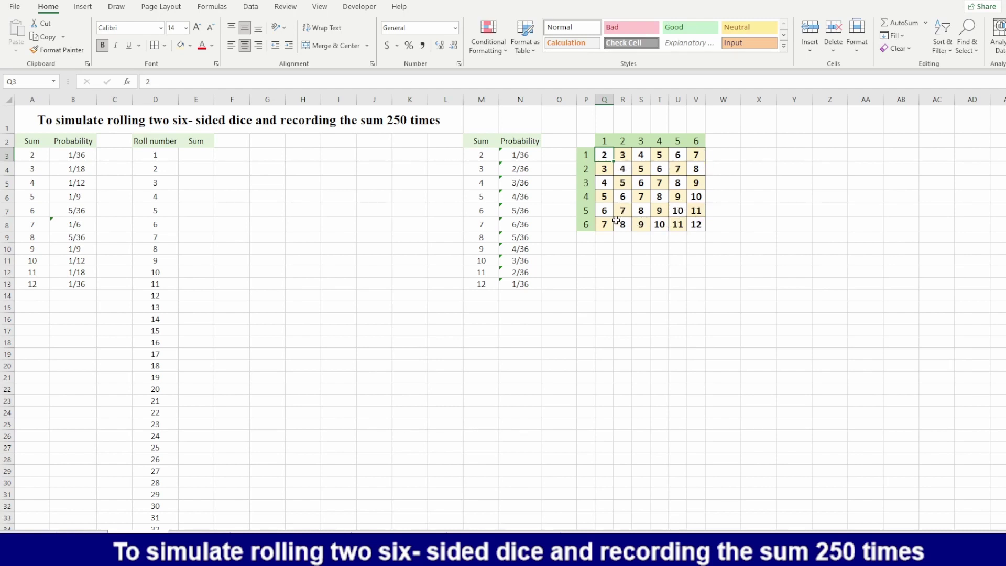
click(603, 171)
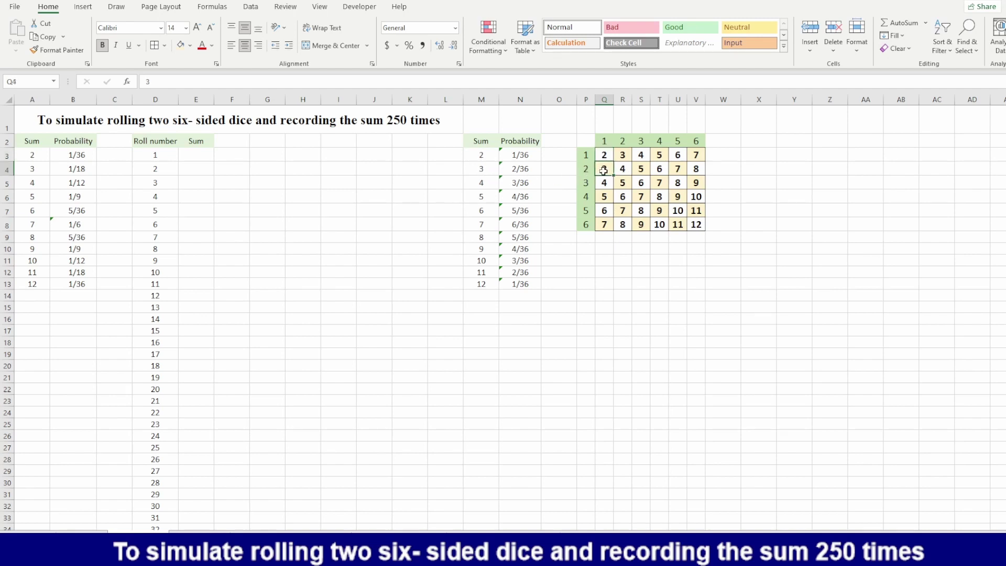
click(623, 153)
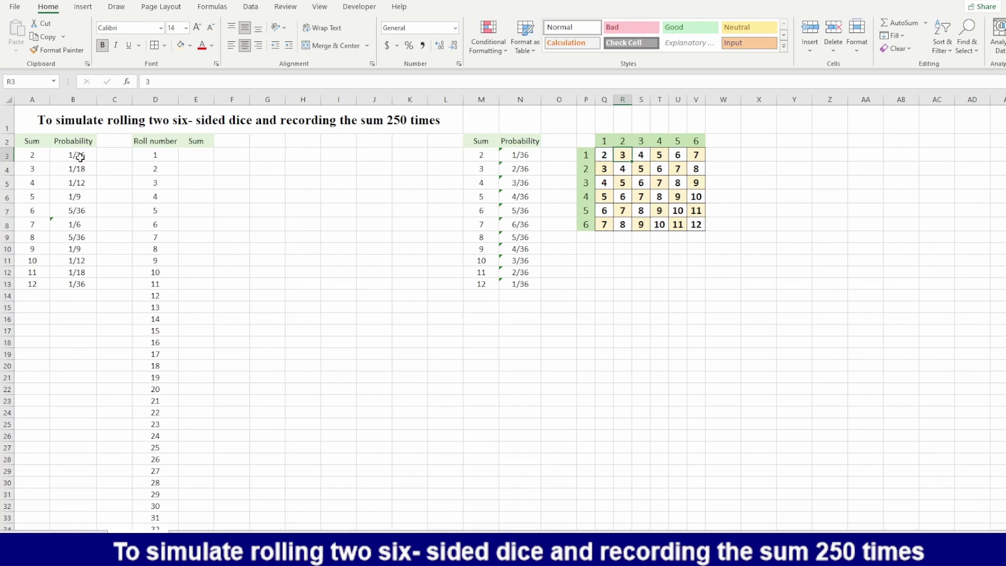
Step: Re-enter B3 as =1/36 and B4 as =2/36, so B4 shows 1/18
drag(514, 156, 523, 285)
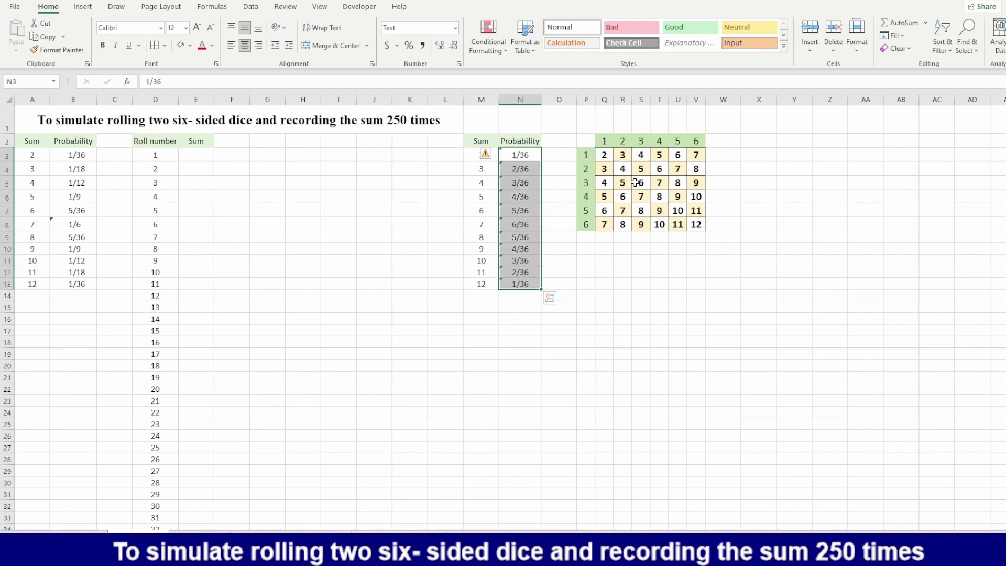
click(78, 156)
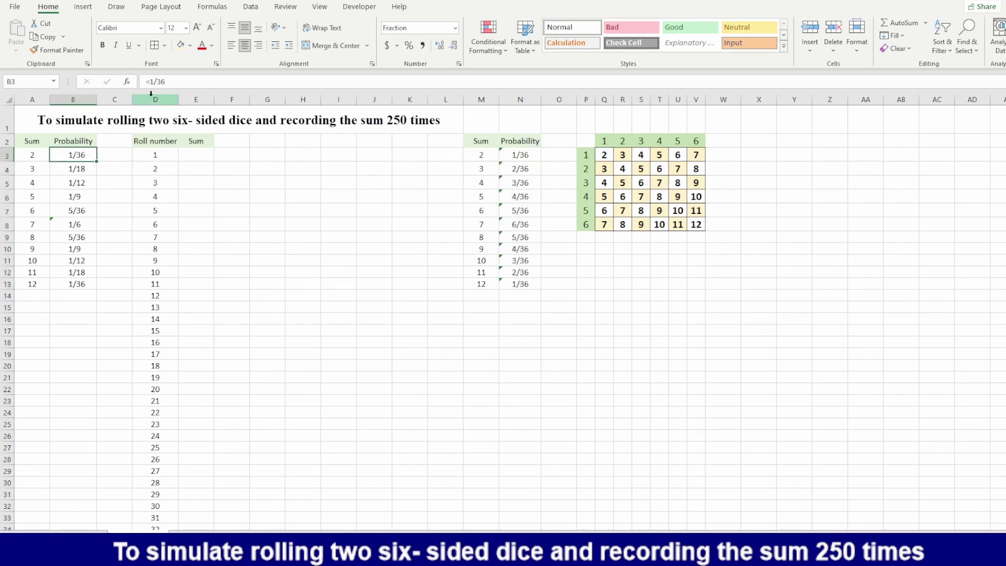
text(=)
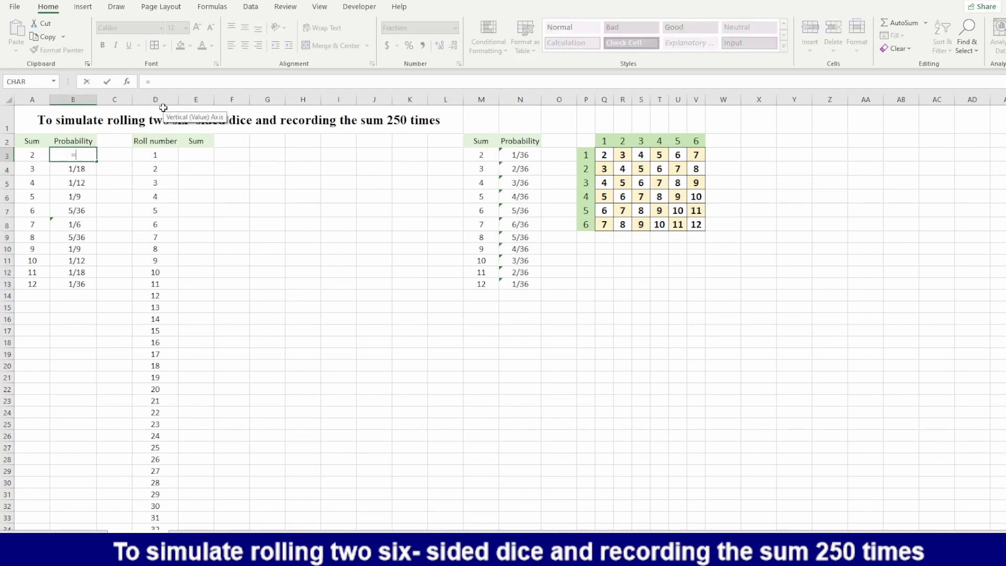
text(1/36)
key(Return)
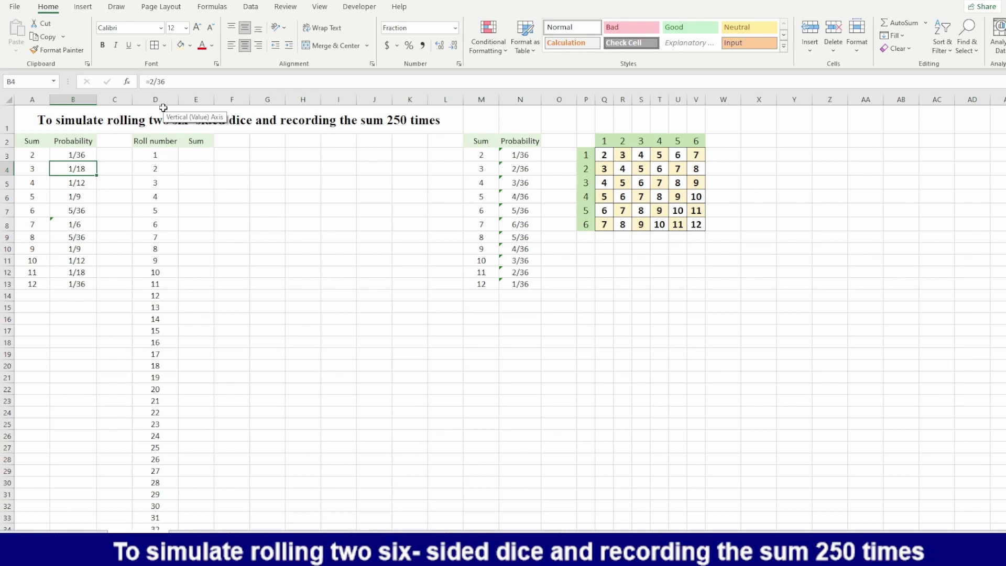
text(2)
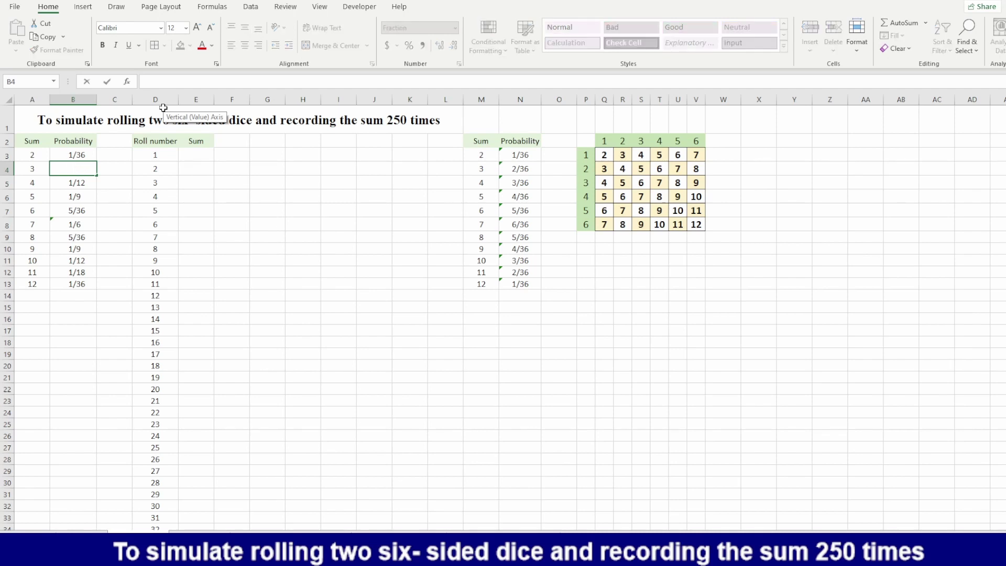
text(=2/)
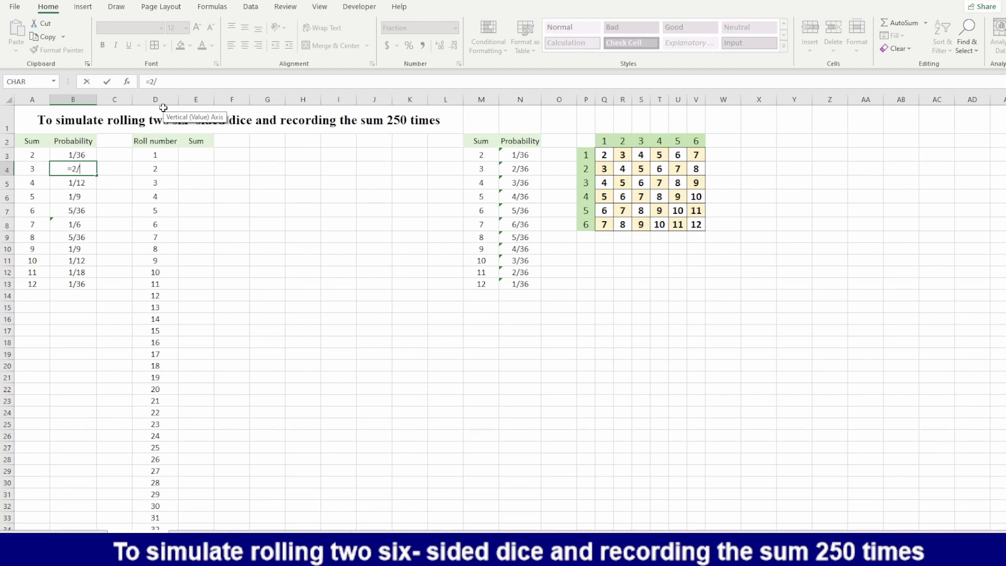
text(36)
key(Return)
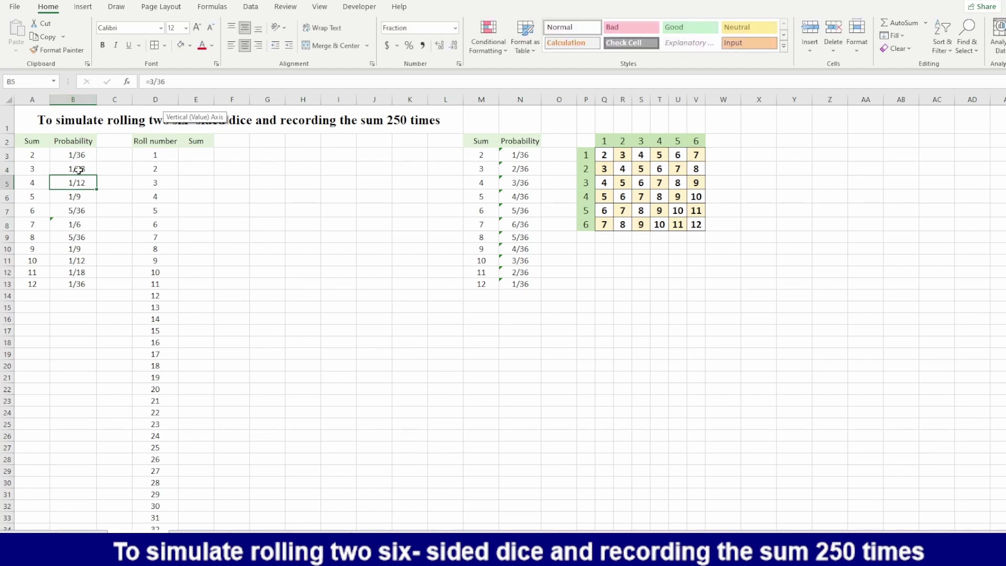
Step: Format B3:B13 as Fraction, up to three digits, showing 1/36, 1/18 and 5/36
drag(83, 156, 79, 285)
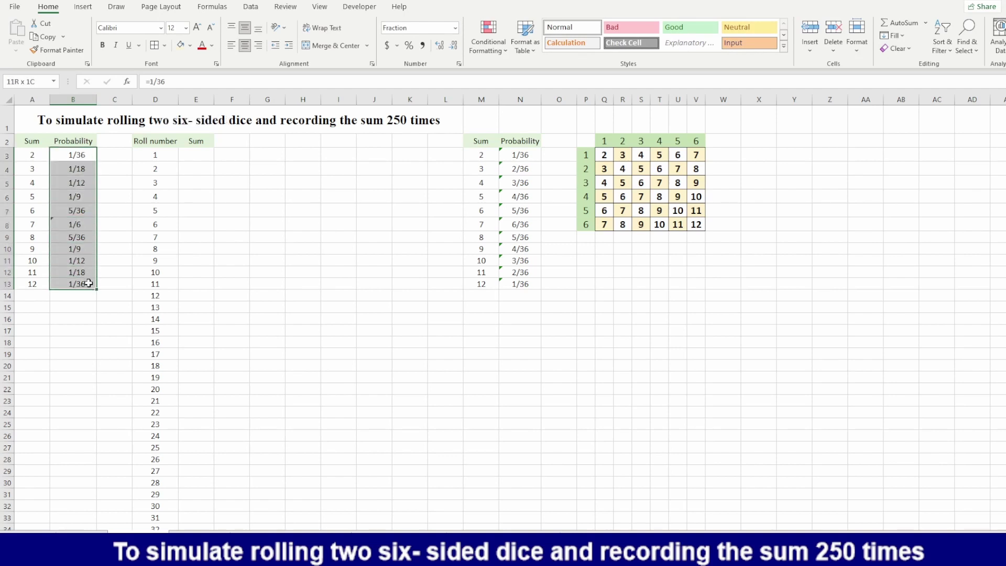
click(455, 28)
click(438, 52)
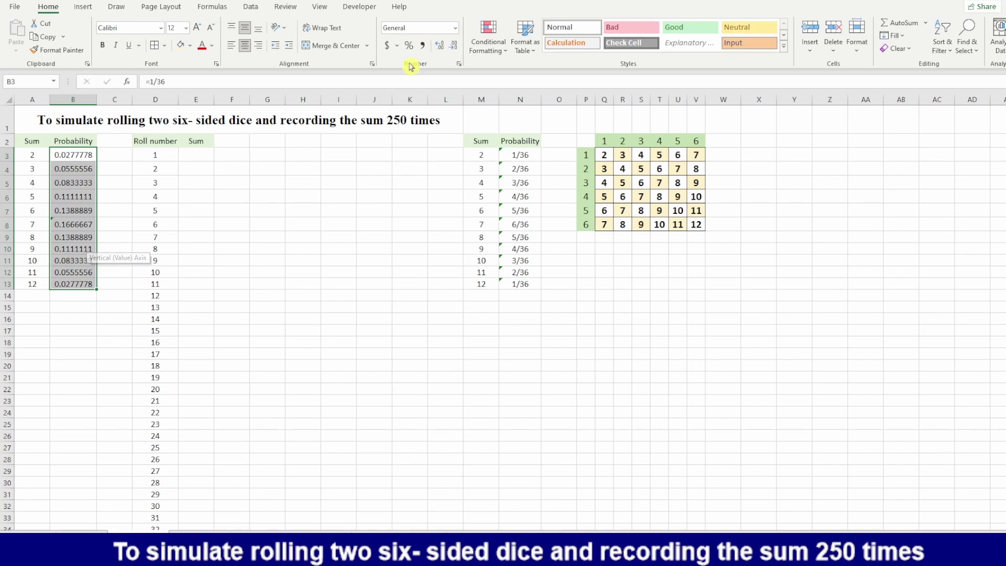
click(456, 29)
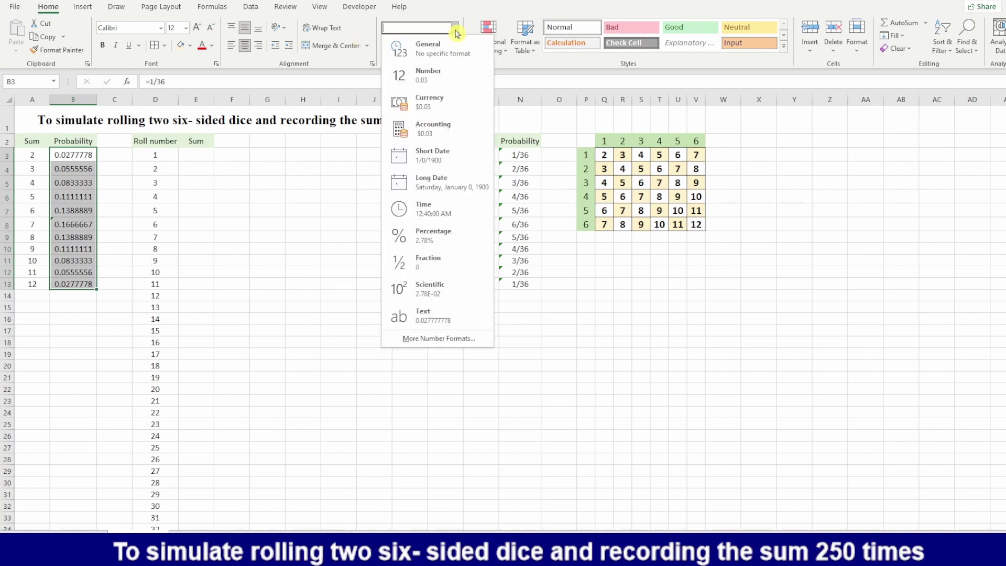
click(453, 339)
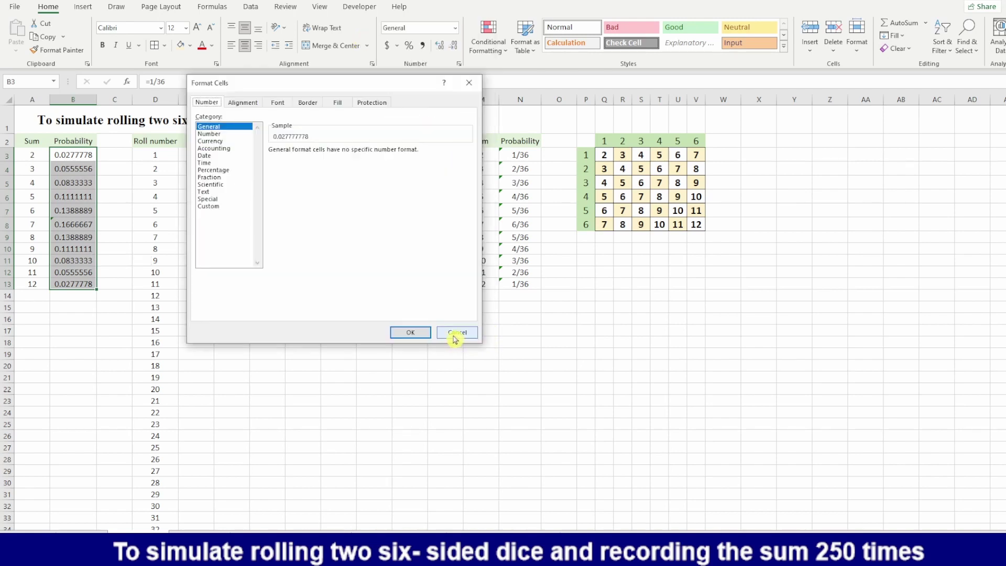
click(219, 179)
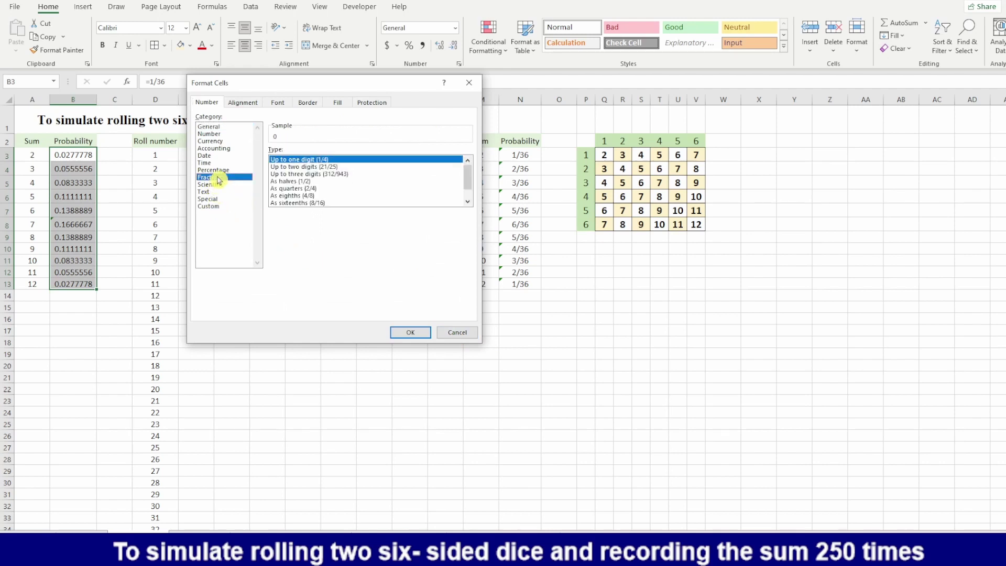
click(338, 175)
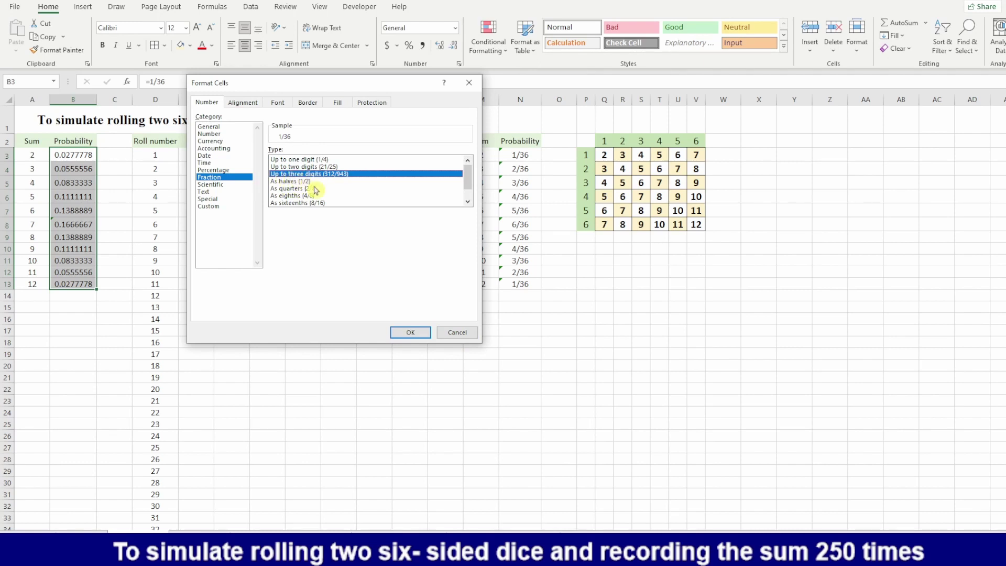
click(408, 332)
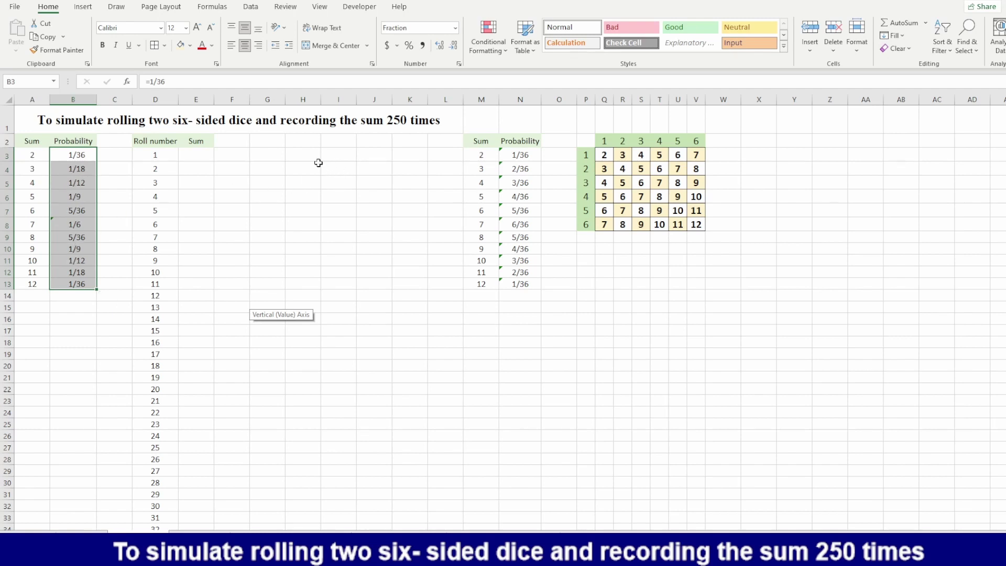
click(202, 156)
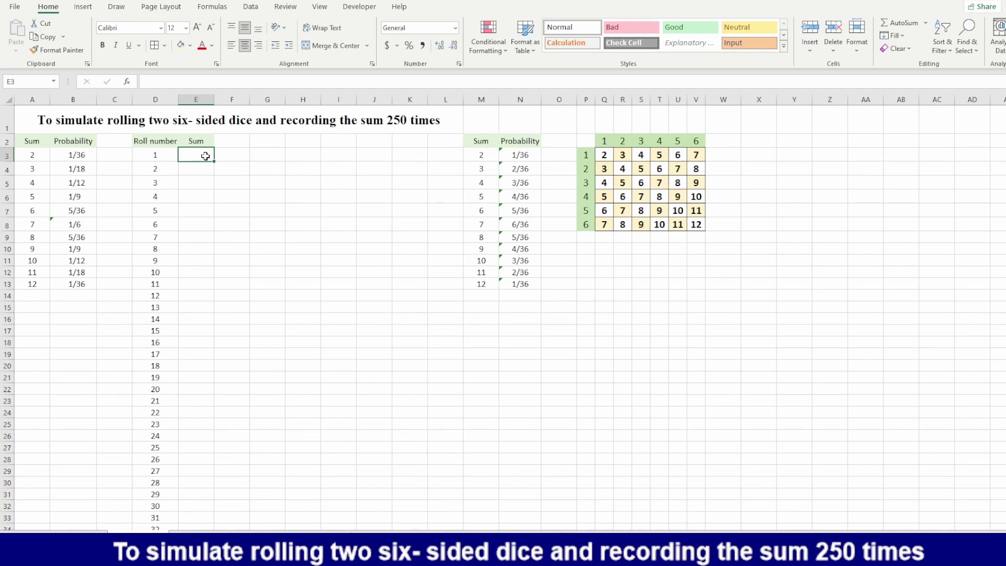
Step: Confirm Data Analysis opens from the Data tab, then cancel it
click(251, 7)
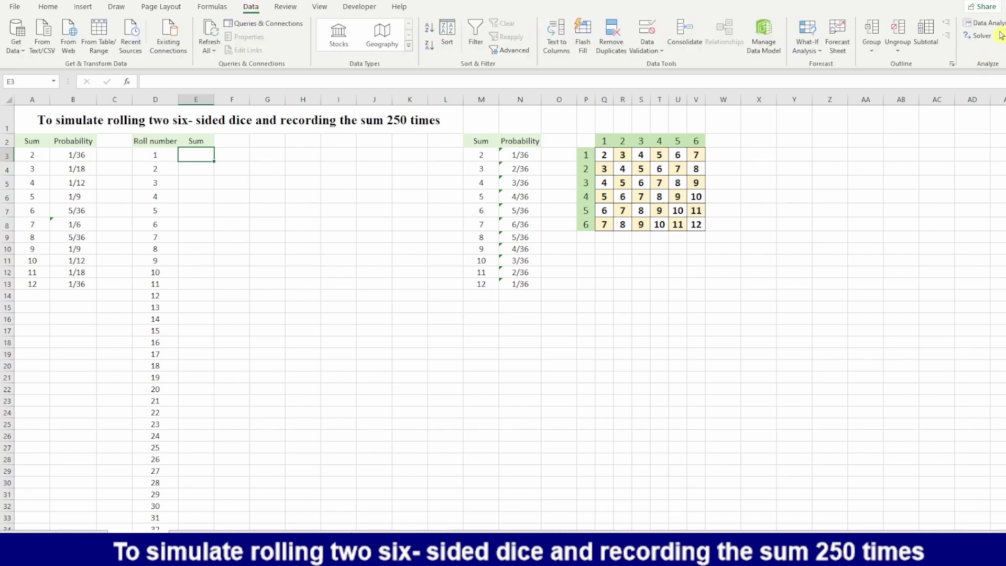
click(981, 23)
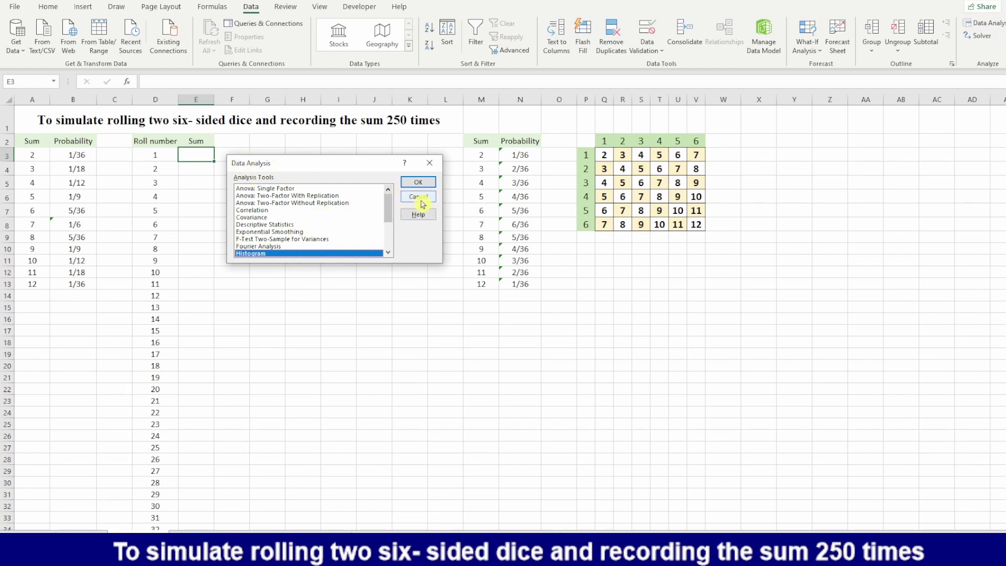
click(419, 200)
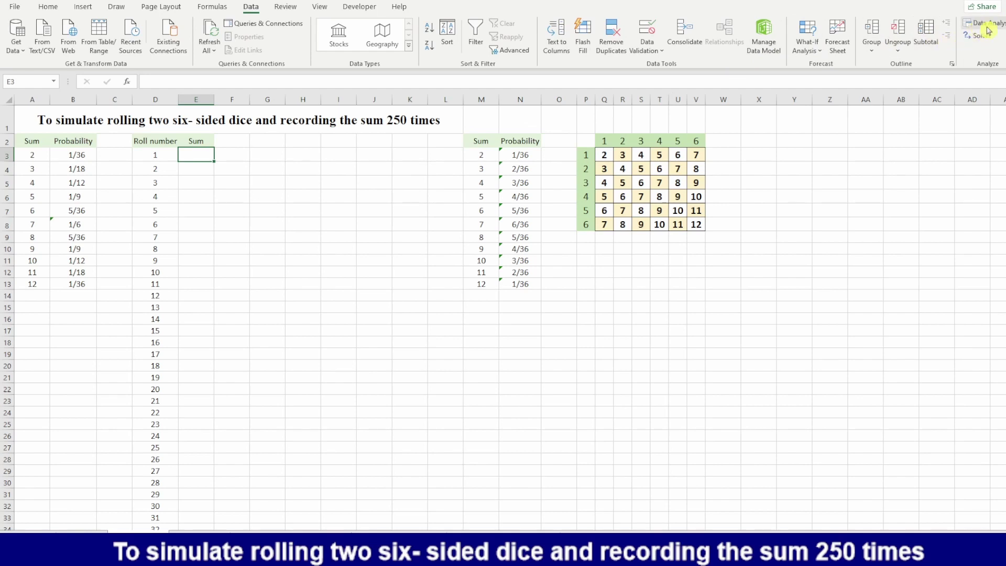
Step: Verify Analysis ToolPak is ticked under Excel Options add-ins, then cancel
click(16, 10)
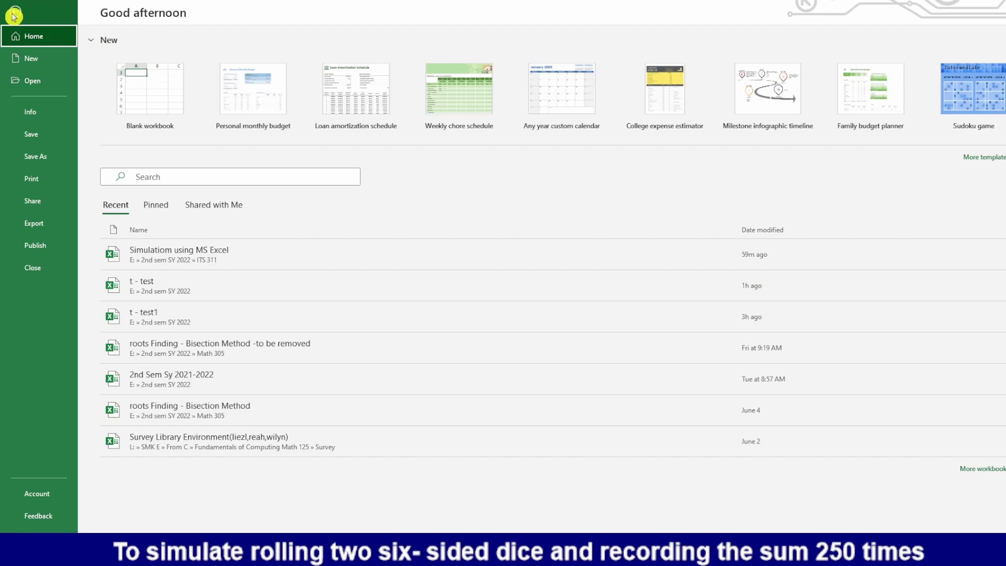
click(38, 538)
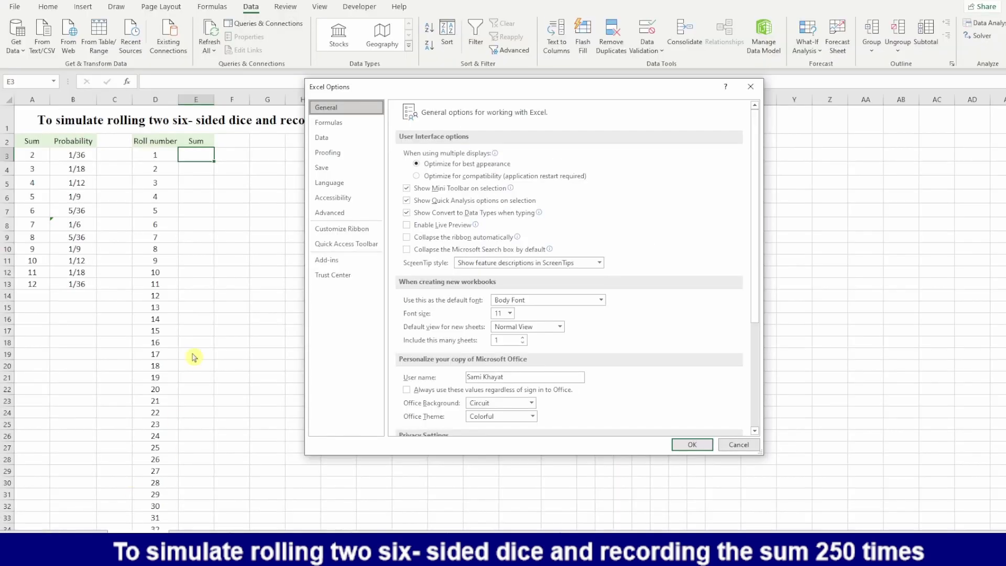
click(327, 260)
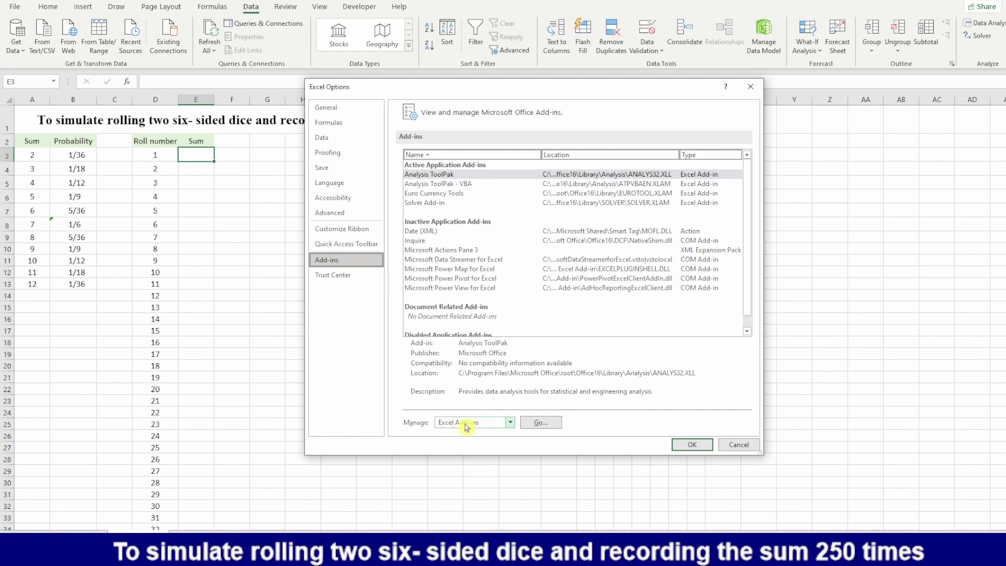
click(541, 422)
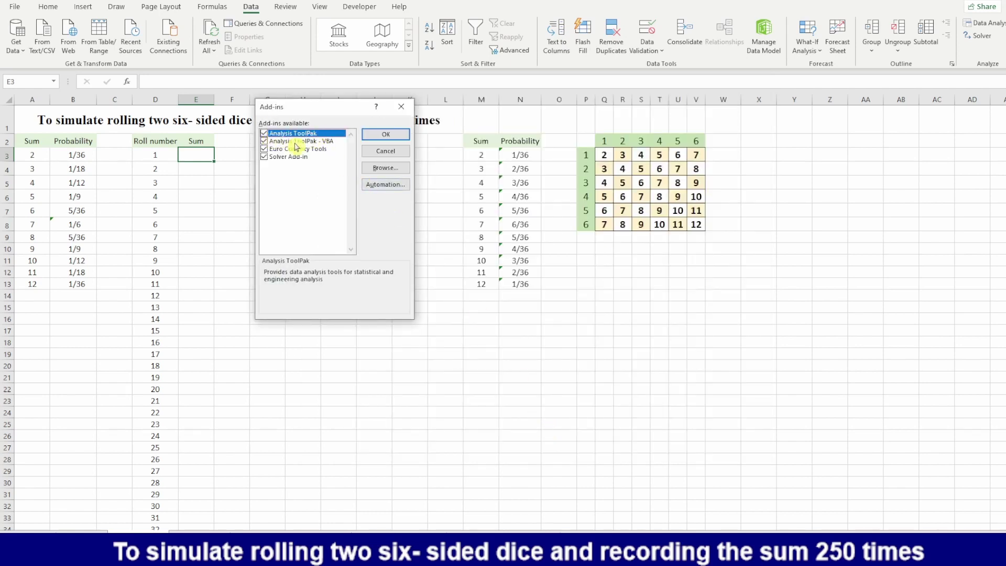
click(389, 151)
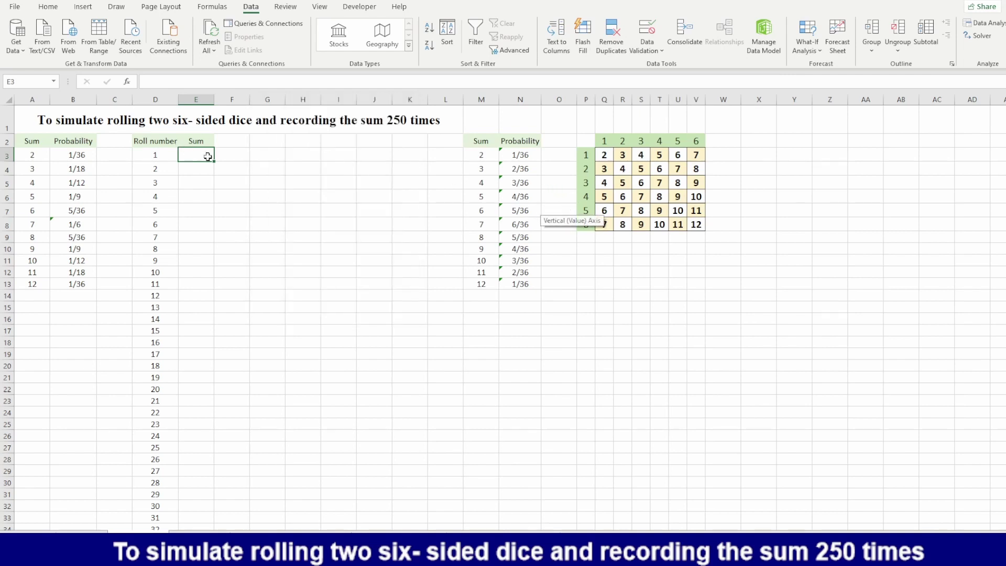
Step: Open the Random Number Generation tool from Data Analysis
click(981, 27)
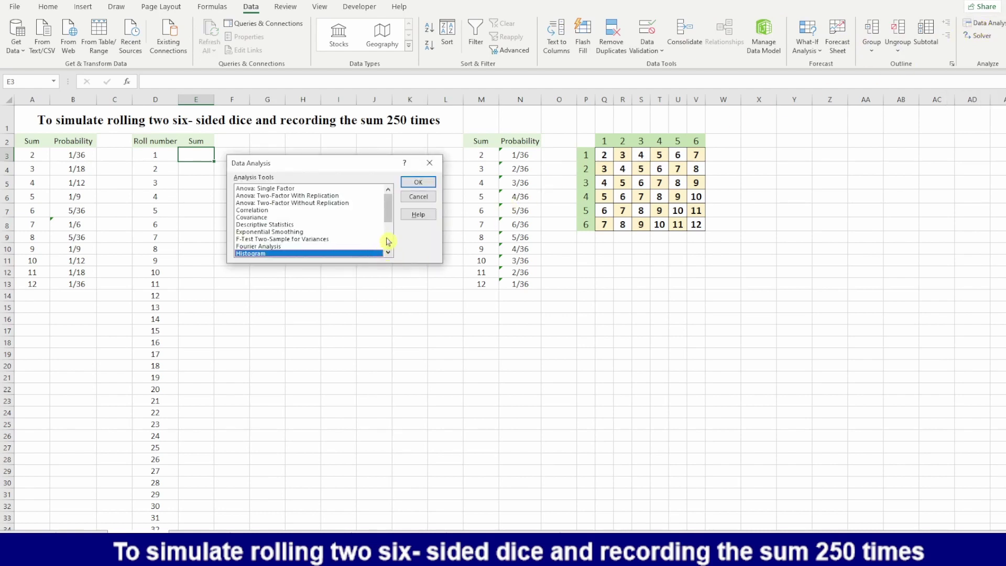
drag(390, 216, 385, 234)
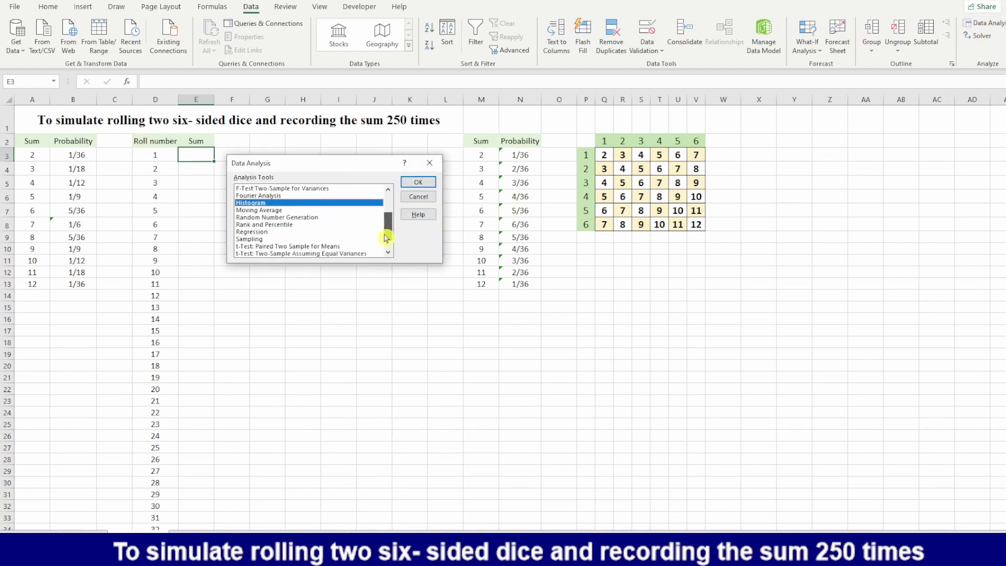
click(290, 218)
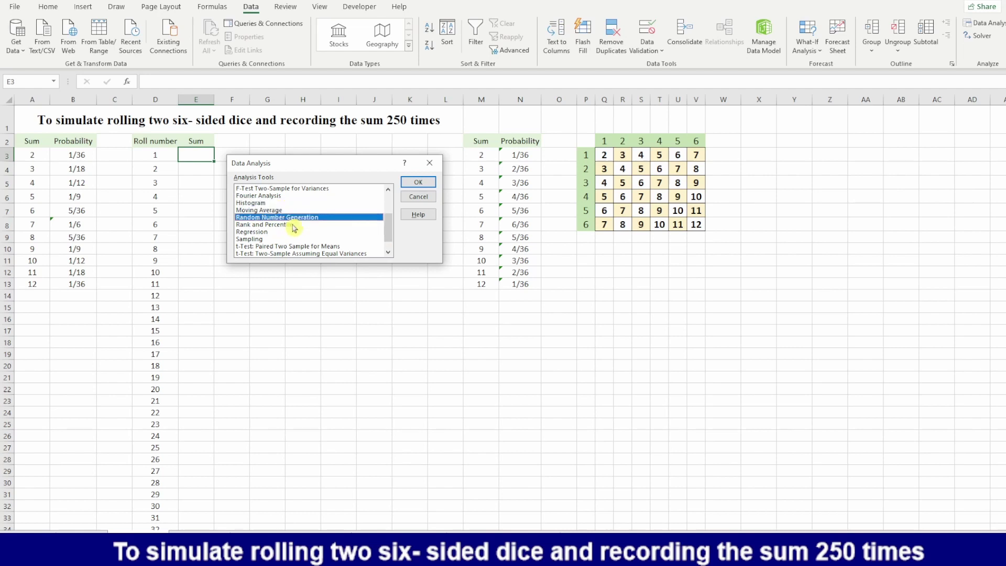
click(417, 183)
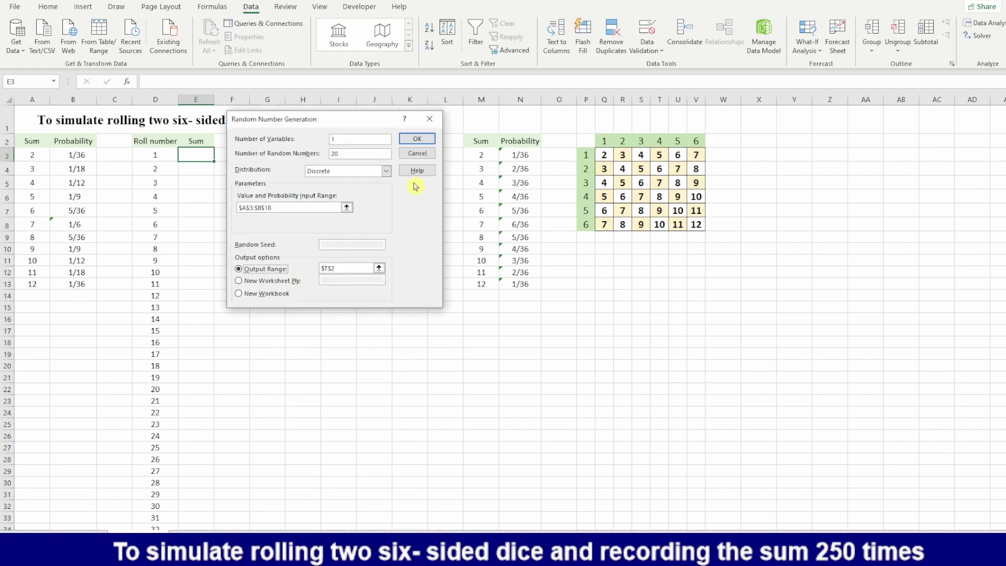
drag(326, 120, 371, 134)
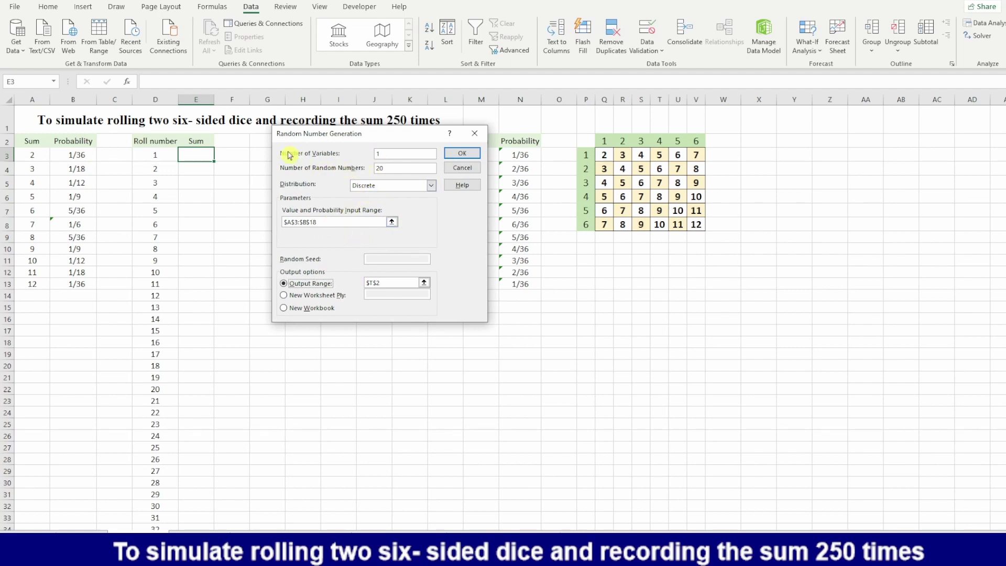
Step: Set 250 Discrete random numbers from input $A$3:$B$13 with output starting at $E$3
double_click(380, 168)
click(322, 223)
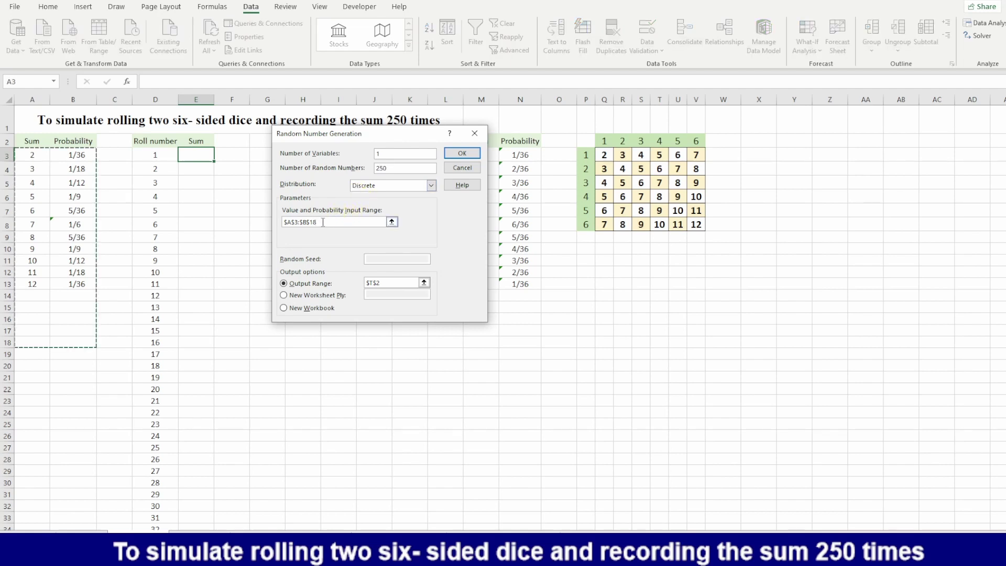
drag(325, 222, 280, 222)
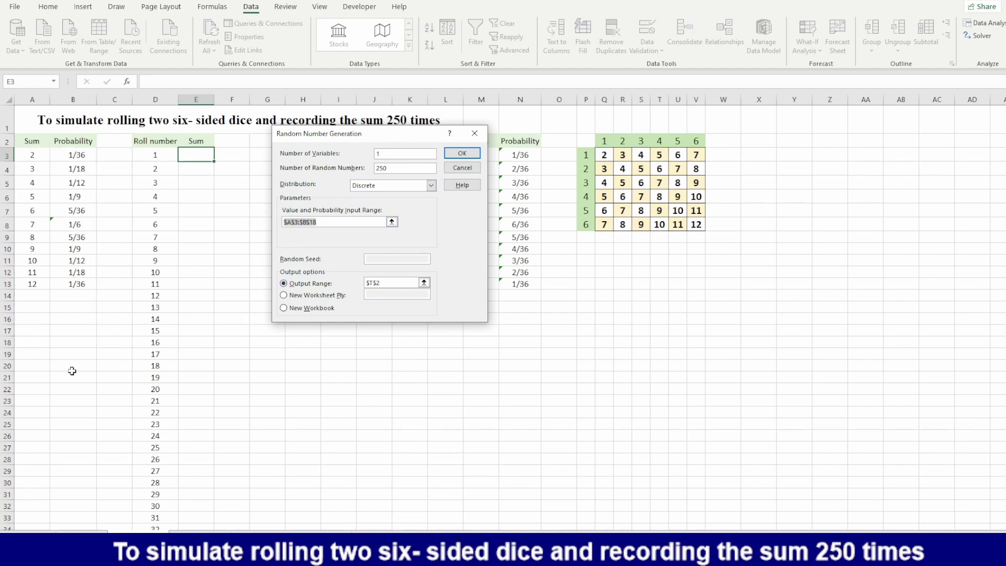
key(BackSpace)
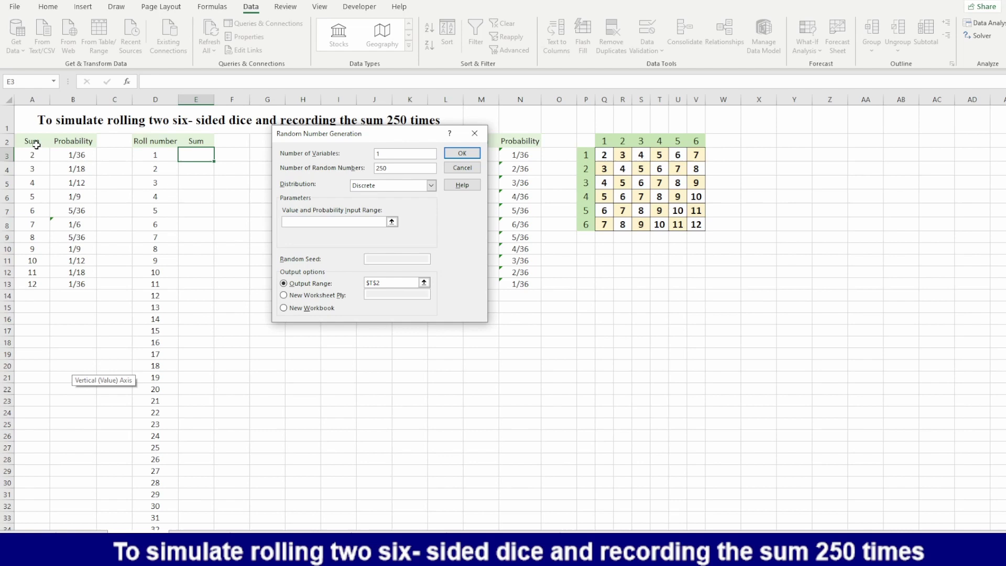
drag(32, 155, 72, 284)
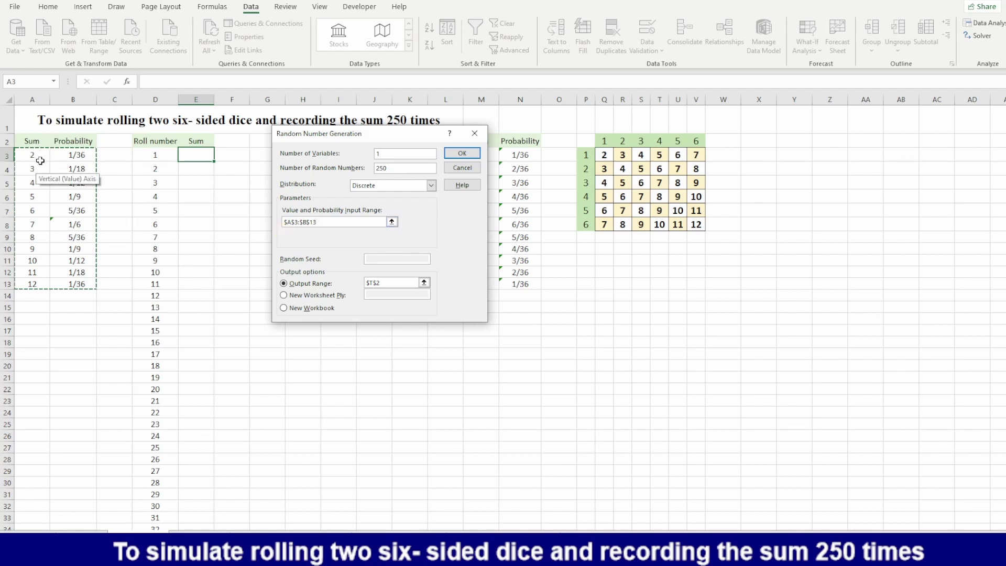
click(305, 278)
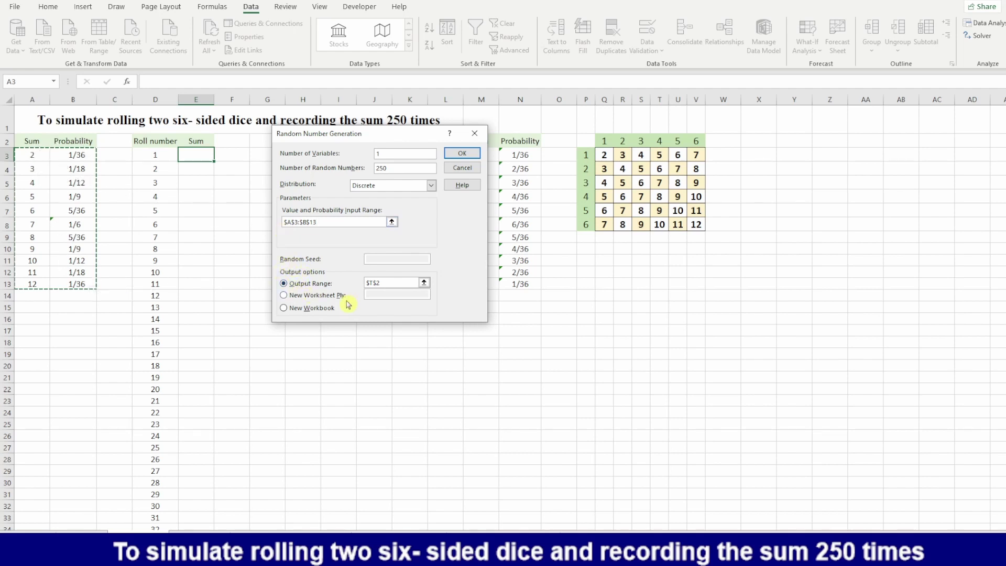
click(377, 290)
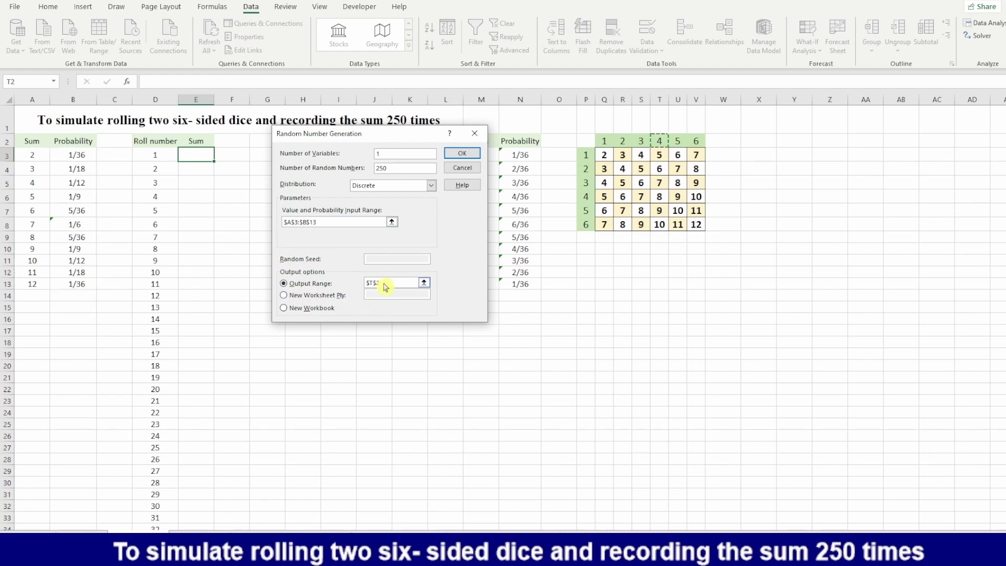
drag(386, 283, 365, 283)
click(198, 155)
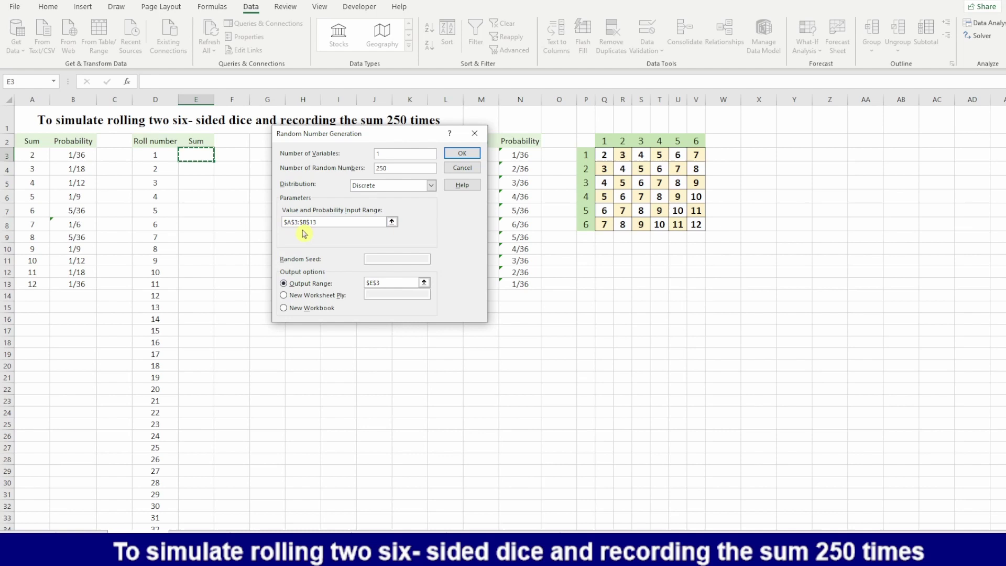
Step: Generate 250 random dice sums into column E from E3 down
click(458, 156)
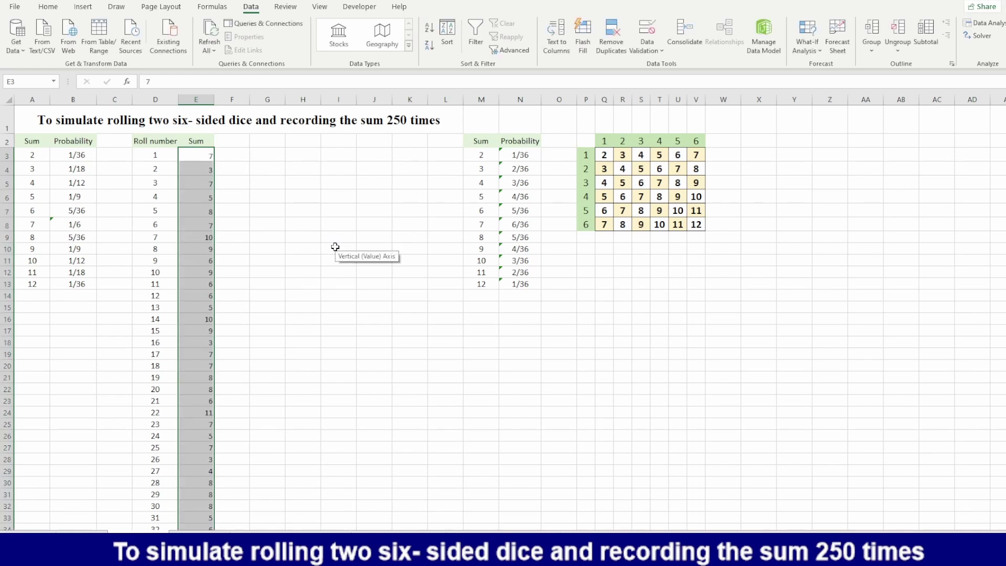
Step: Apply Middle Align and Center to the dice sums in column E
click(48, 9)
click(245, 45)
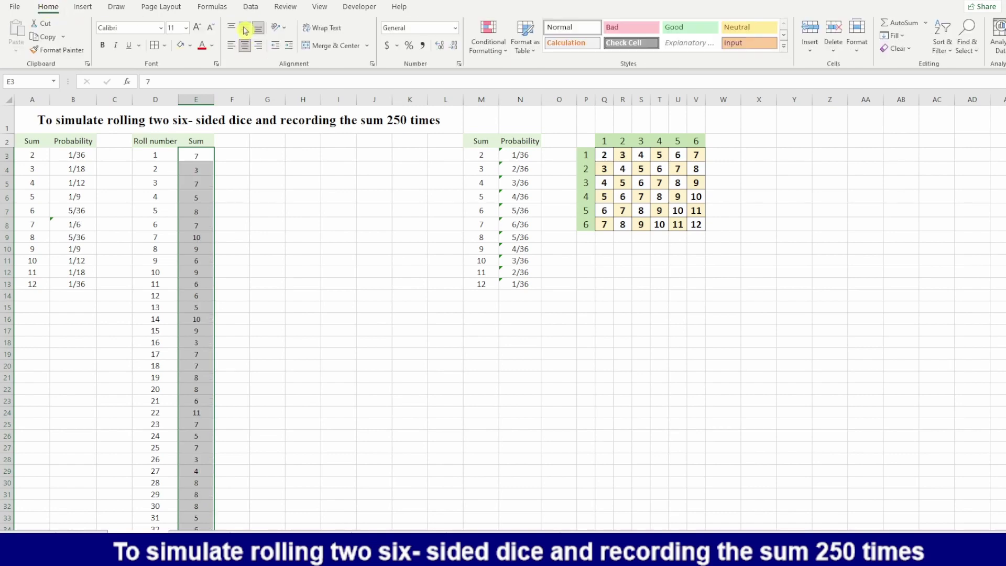
click(244, 27)
click(200, 158)
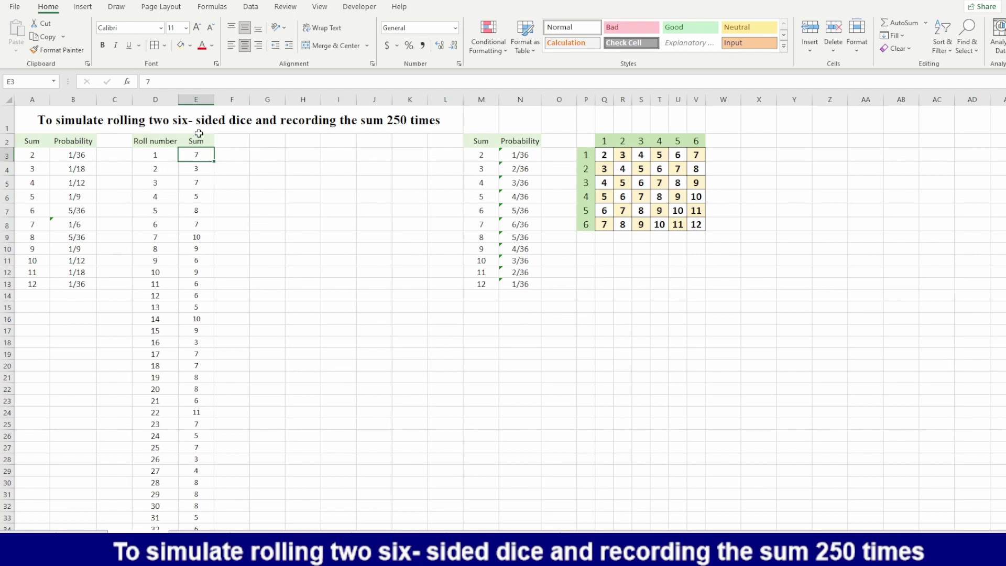
Step: Step through the first few sums, then select G3 as the output cell
click(203, 171)
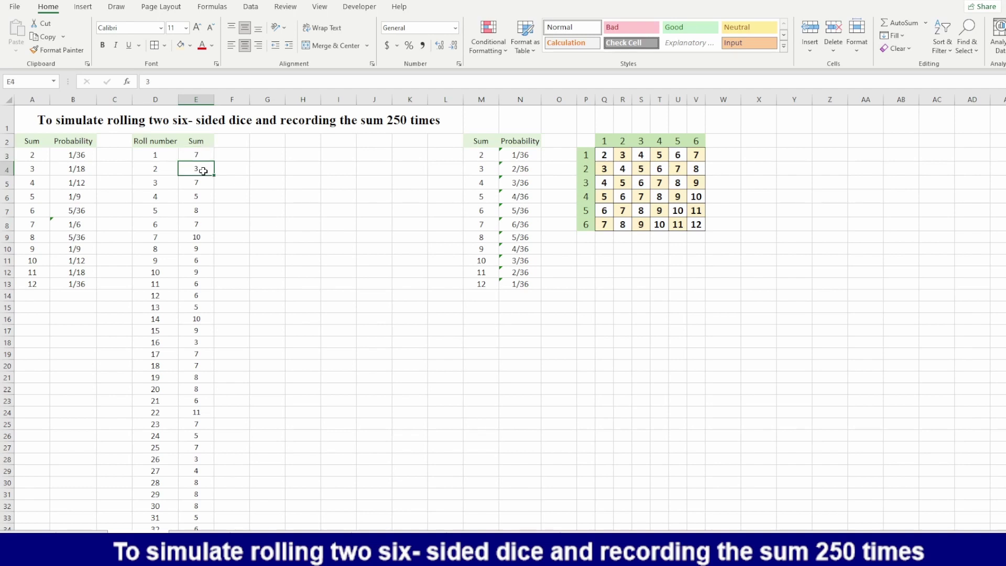
click(206, 184)
click(201, 199)
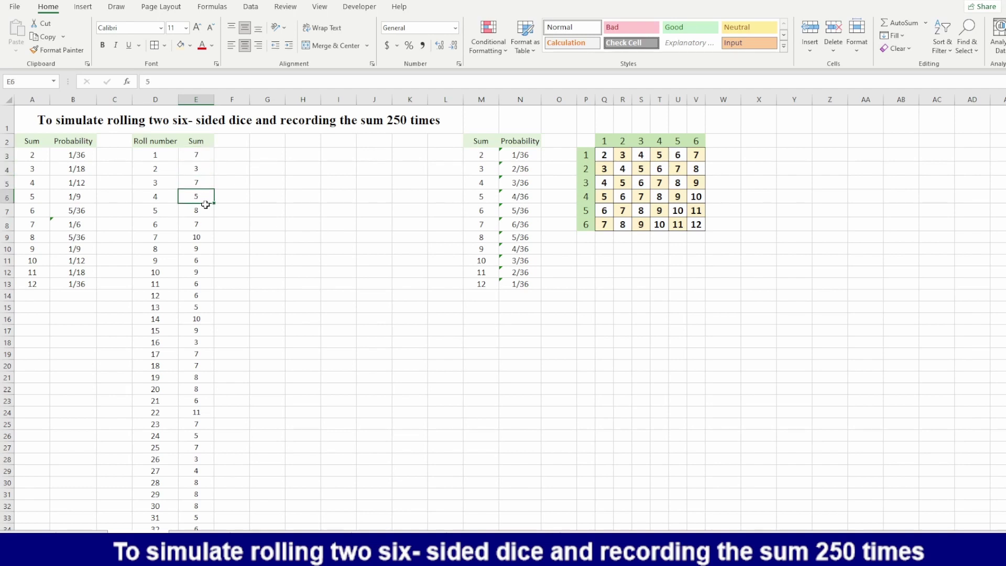
click(206, 211)
scroll(198, 301, down, 6)
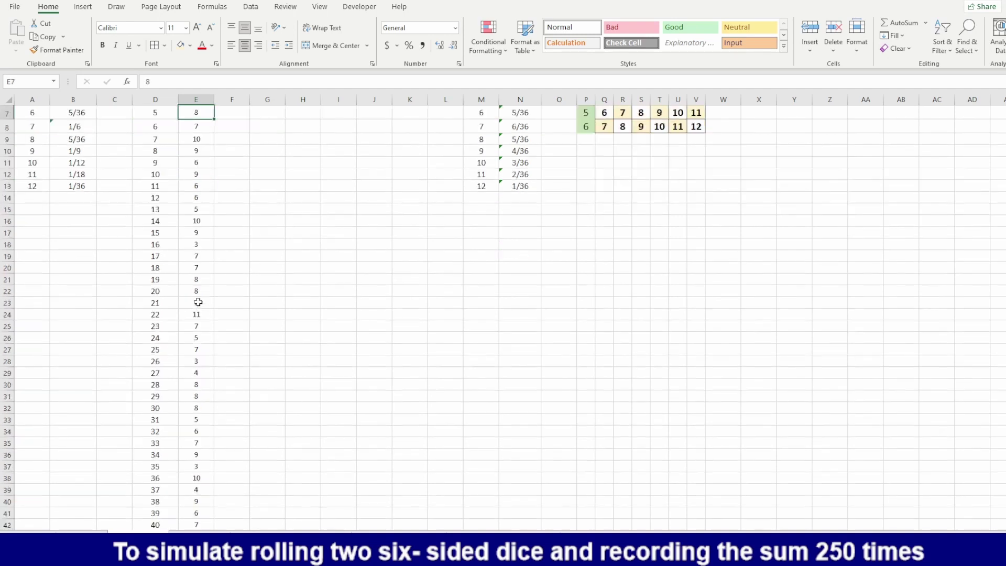
scroll(198, 302, up, 6)
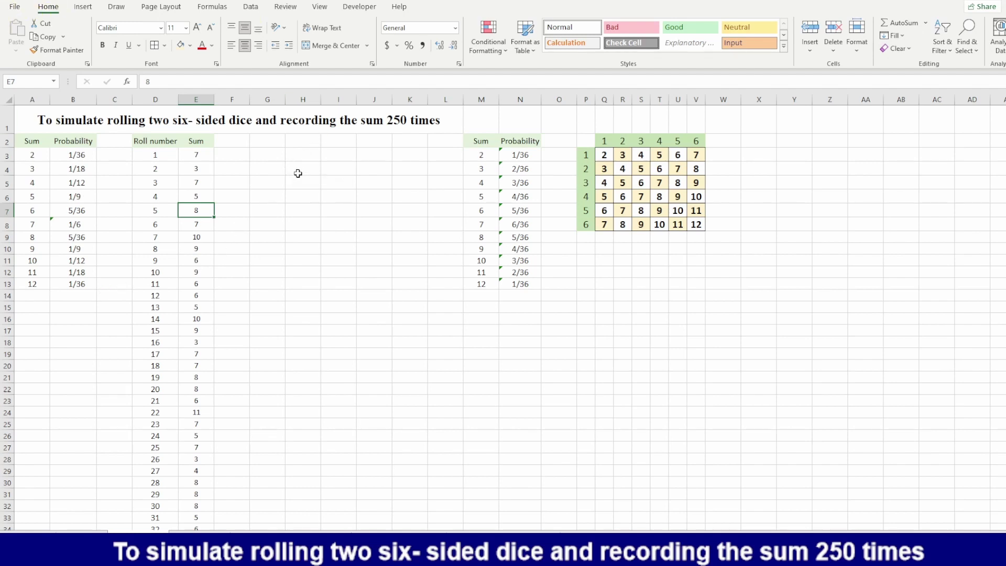
click(266, 155)
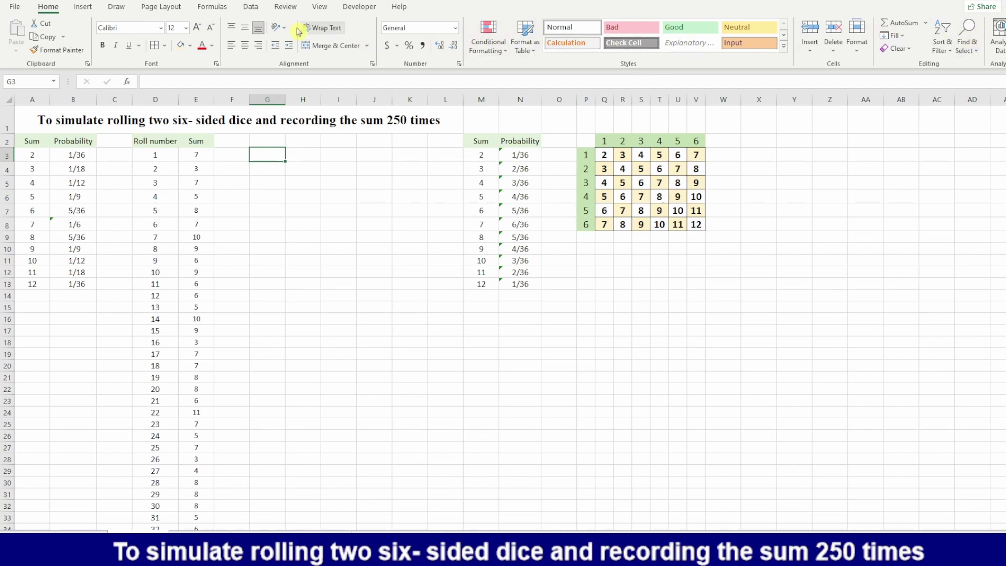
Step: Open the Histogram tool and clear its prefilled input and bin ranges
click(251, 7)
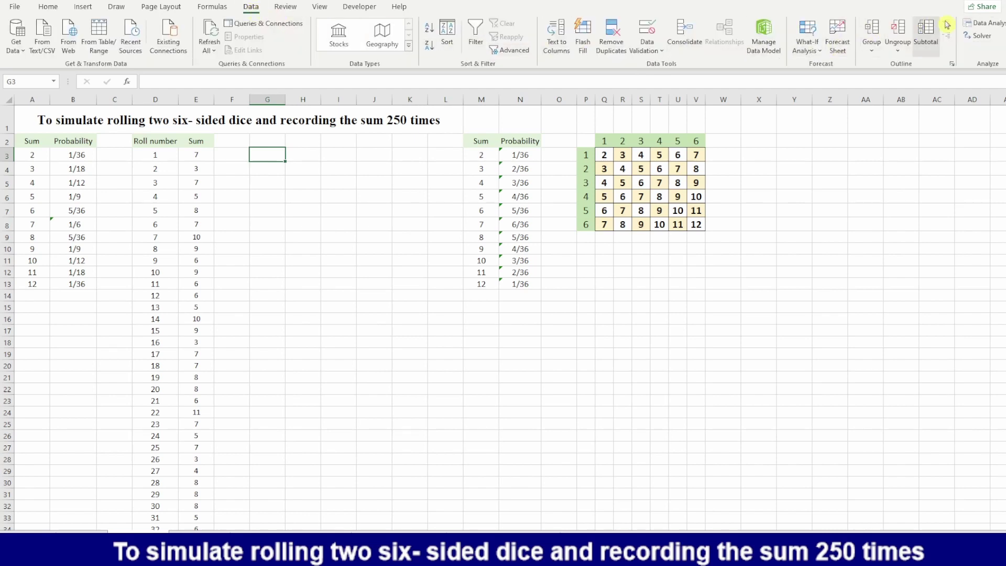
click(995, 24)
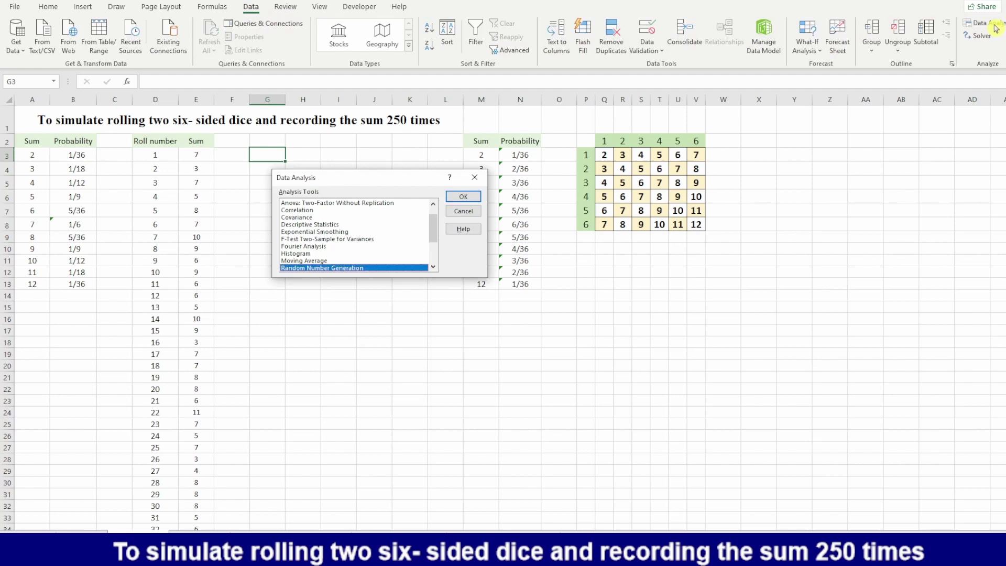
click(301, 254)
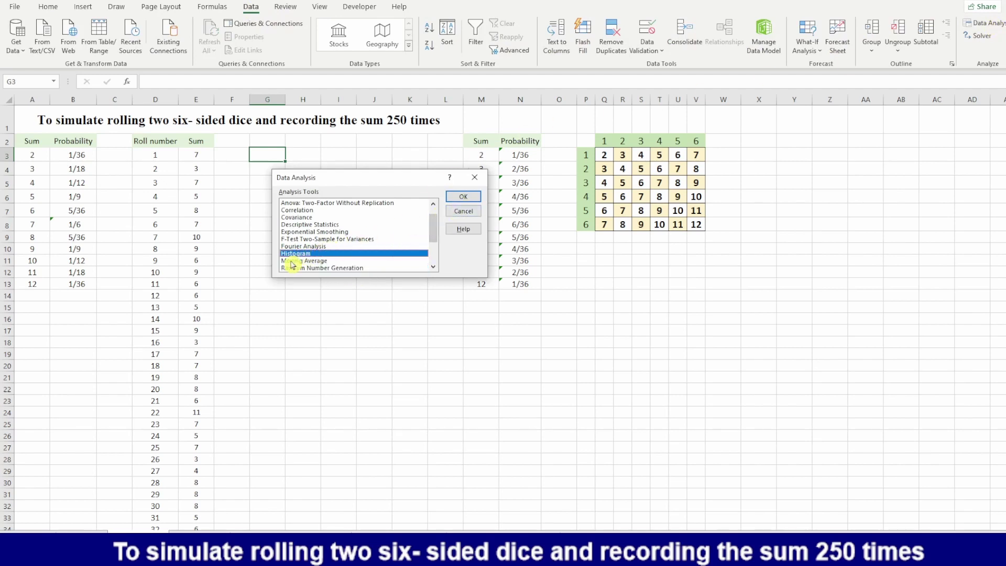
click(464, 199)
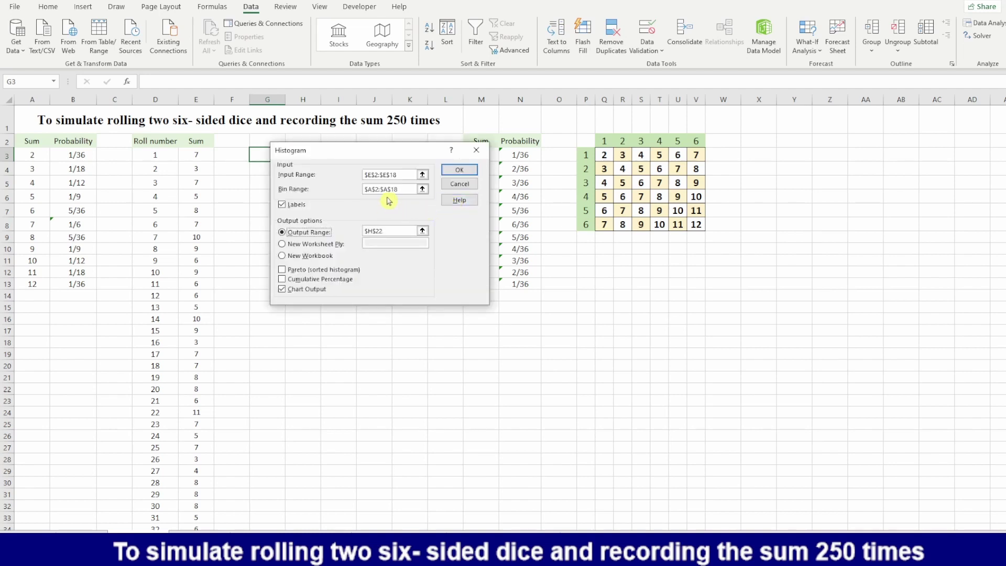
drag(401, 174, 360, 180)
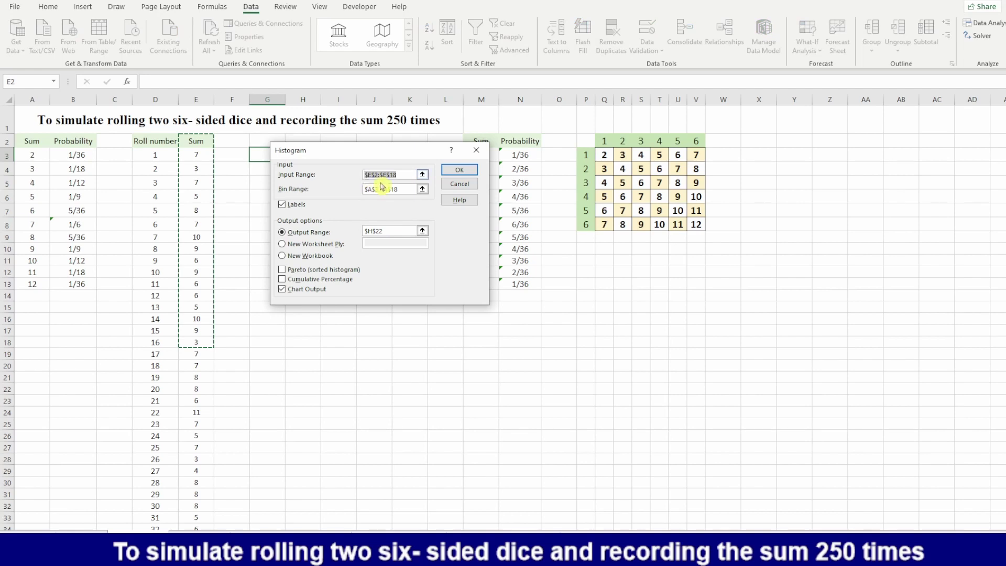
key(BackSpace)
click(403, 192)
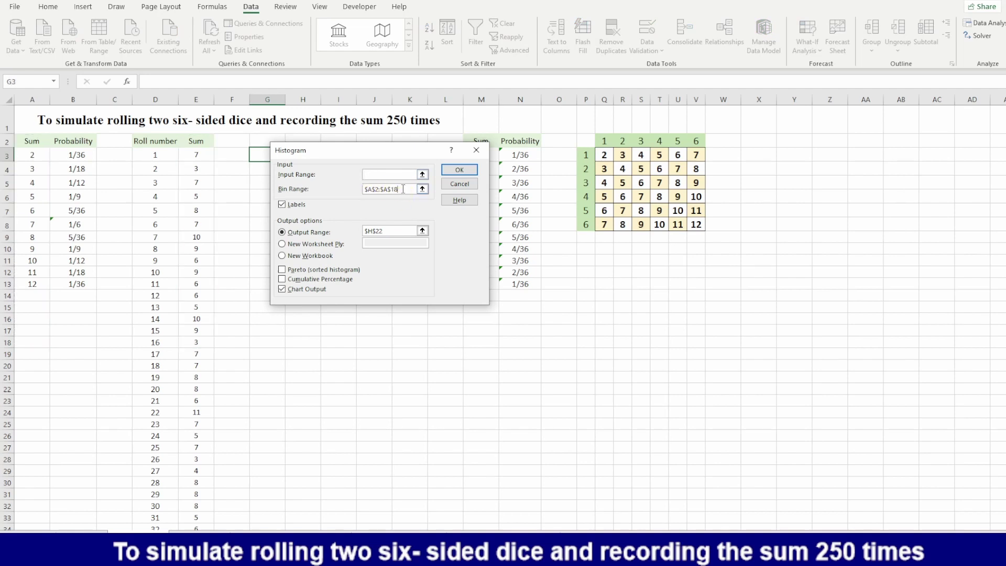
drag(403, 190, 344, 190)
key(BackSpace)
click(376, 175)
Step: Set the input range to E3:E252 and the bin range to A2:A13
click(201, 157)
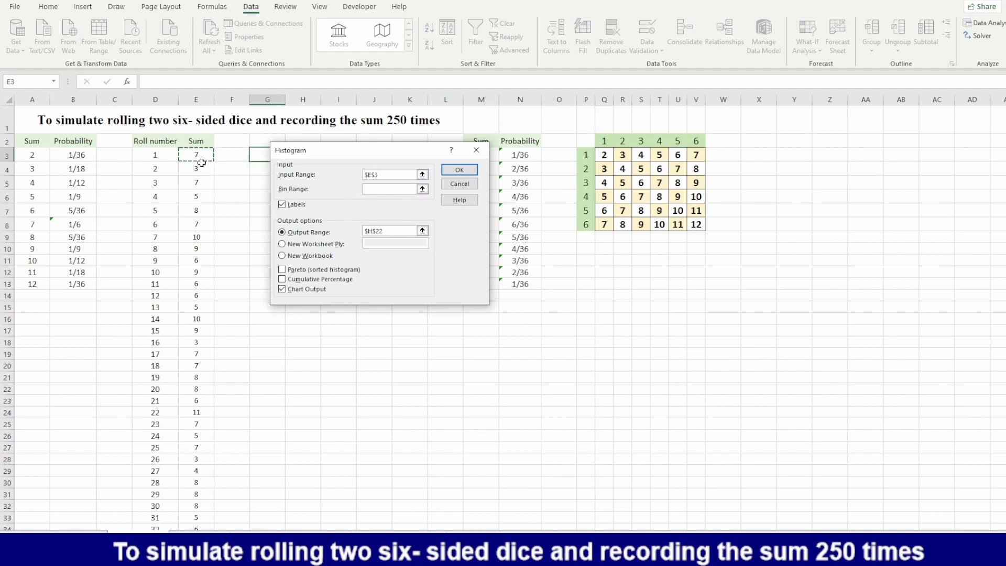
mouse_move(207, 156)
mouse_down()
mouse_move(205, 182)
mouse_move(205, 158)
mouse_up()
key(ctrl+shift+Down)
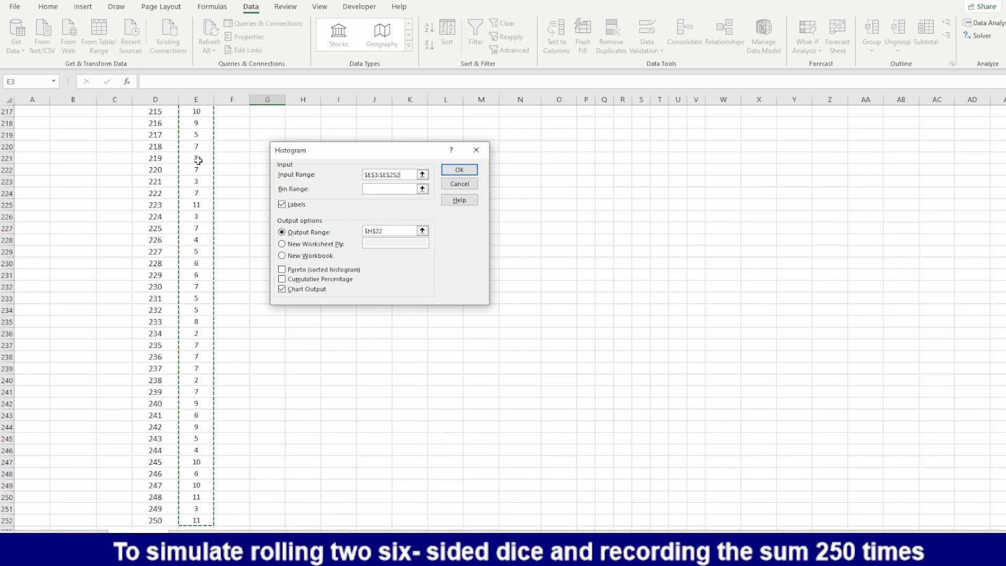
scroll(193, 228, up, 8)
scroll(194, 229, up, 20)
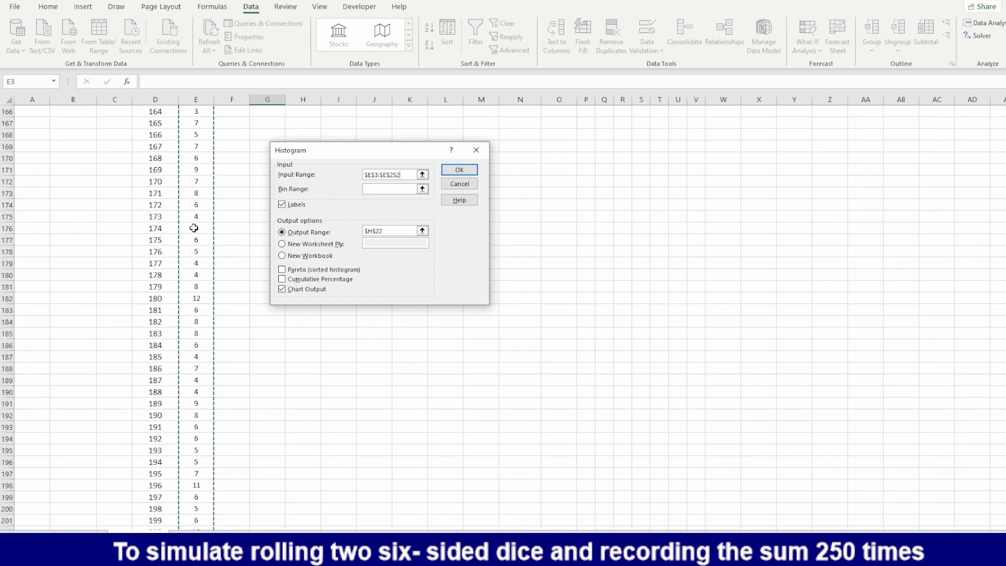
scroll(194, 229, up, 20)
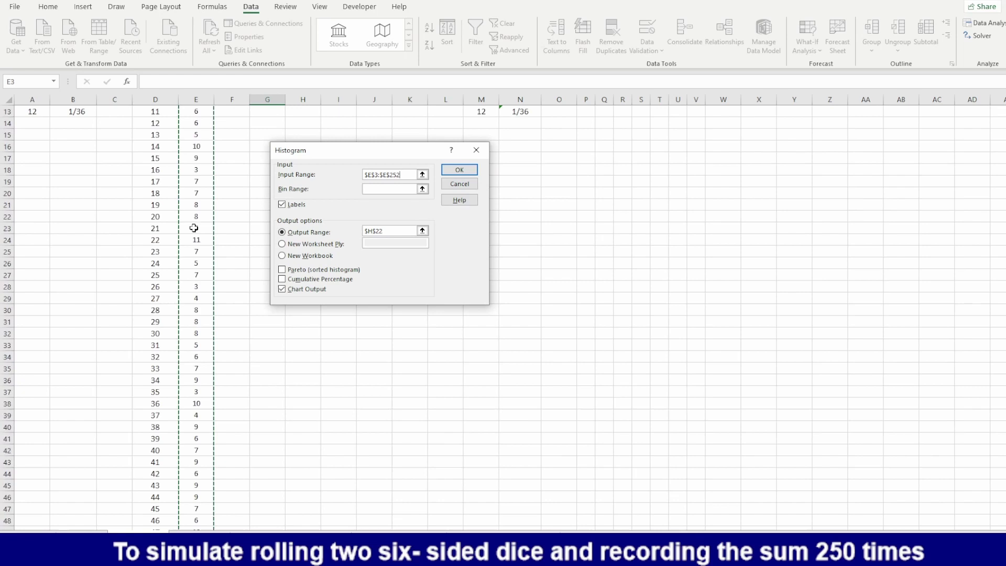
click(392, 189)
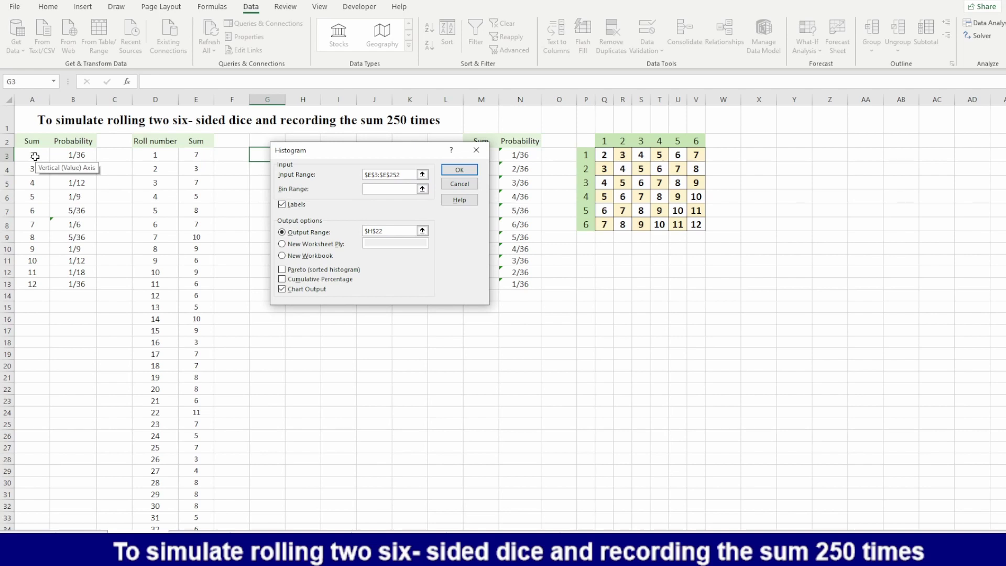
drag(34, 143, 25, 284)
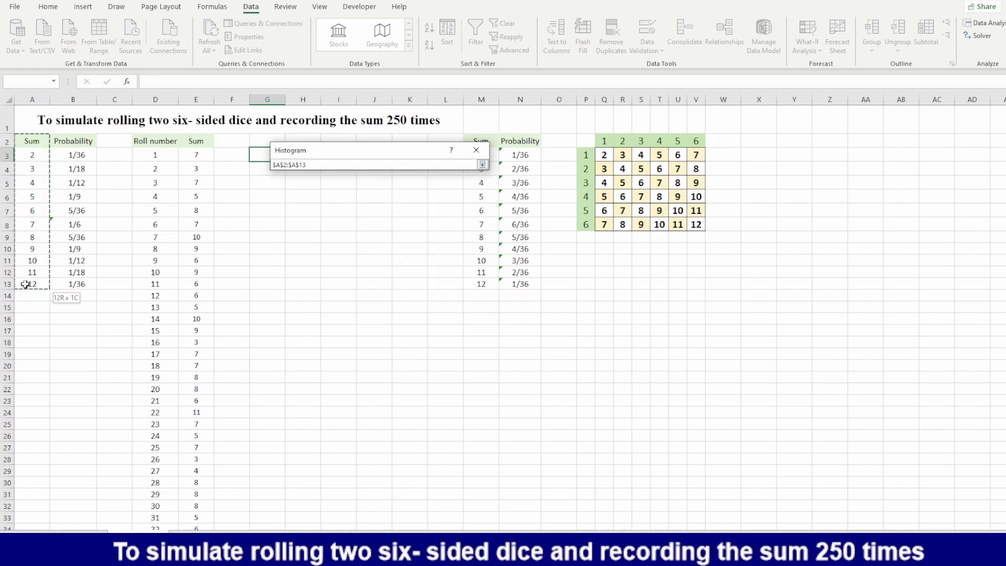
drag(25, 284, 25, 284)
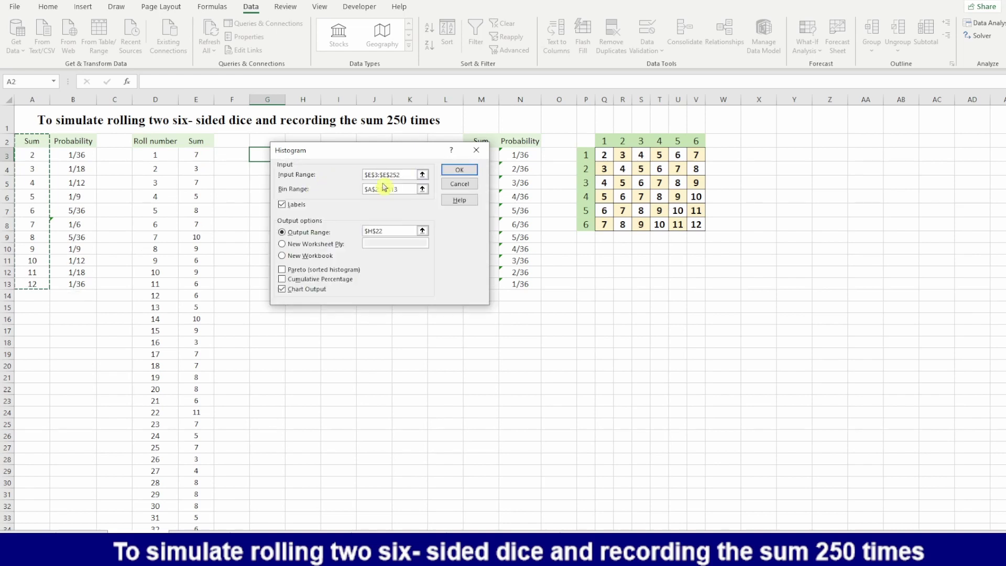
Step: Tick Labels, set the output range to G3, and run the histogram
click(282, 204)
drag(379, 232, 361, 232)
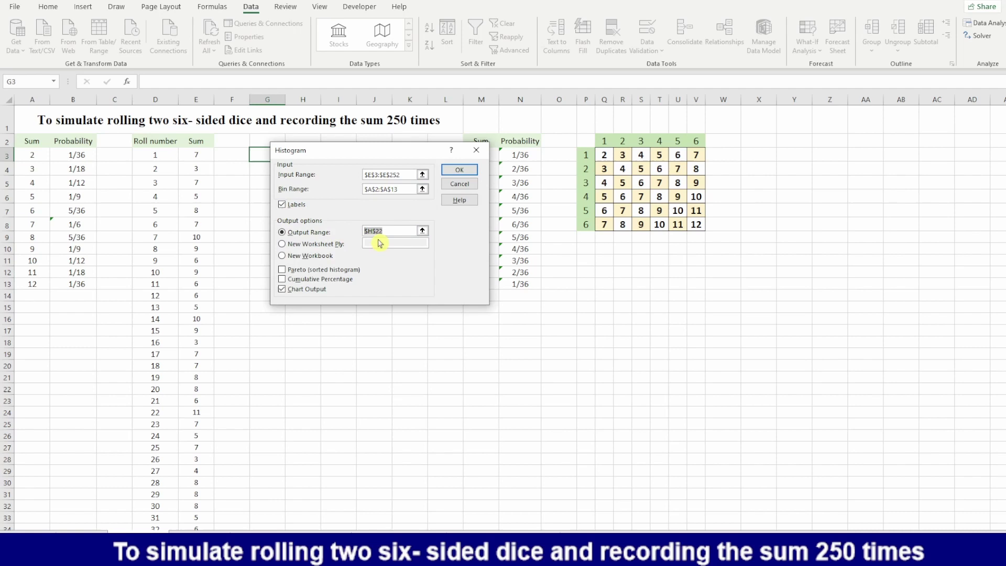
key(BackSpace)
drag(366, 155, 433, 175)
click(269, 156)
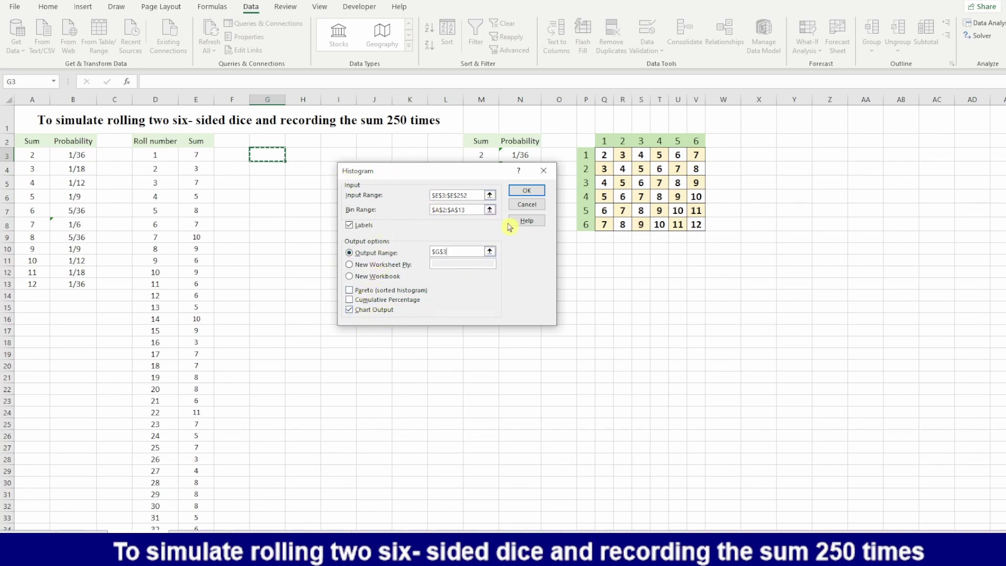
click(527, 191)
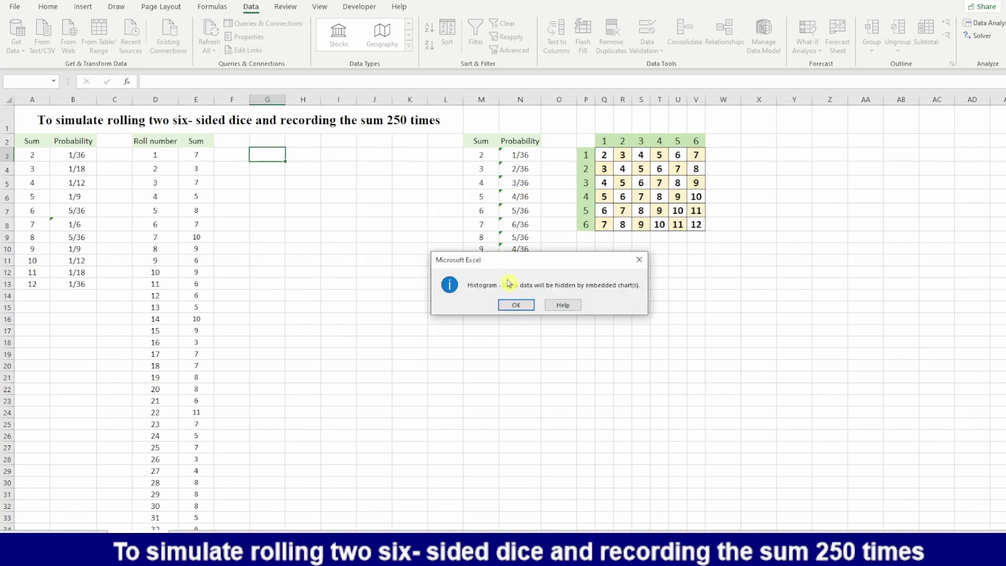
Step: Dismiss the hidden-data notice and drag the Histogram chart below the frequency table
click(517, 306)
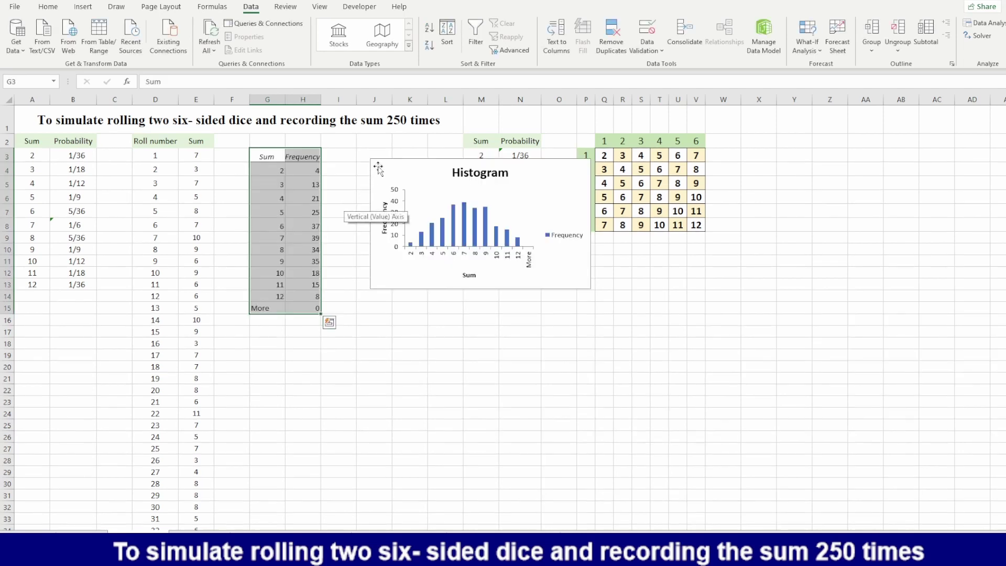
drag(405, 167, 403, 323)
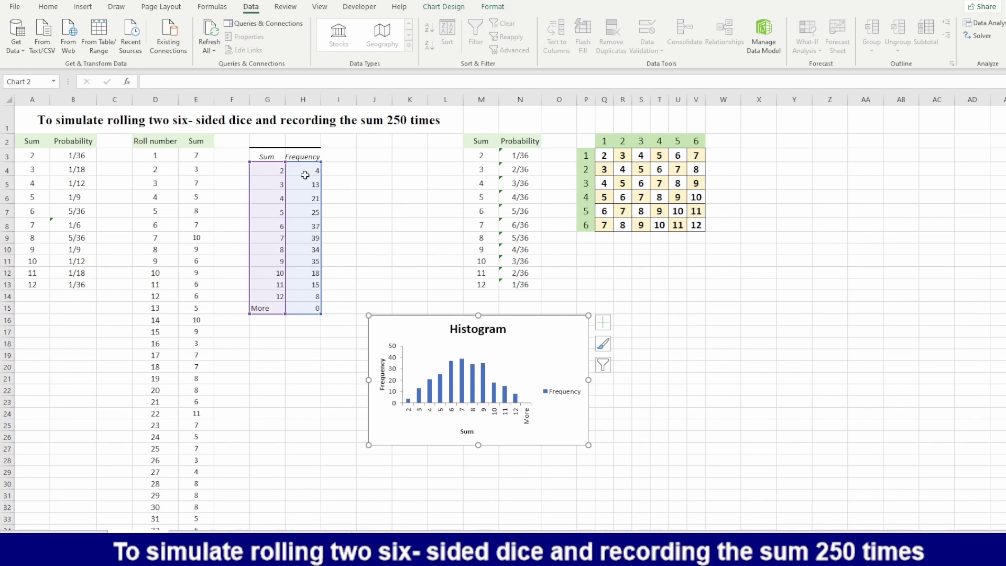
click(418, 404)
click(375, 209)
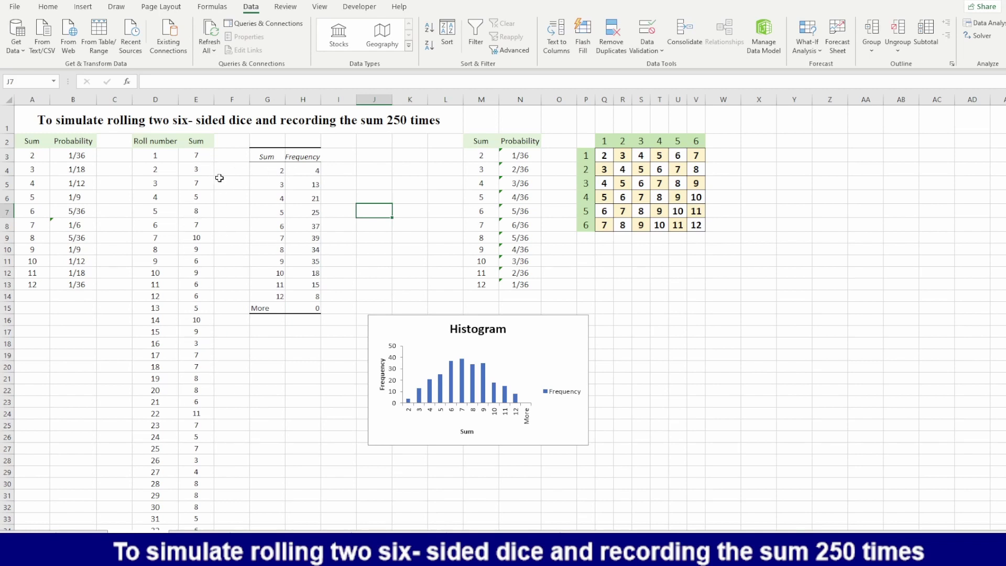
Step: Enter =COUNTIF(E3:E252,2) in G18 to count the sums of 2
click(267, 344)
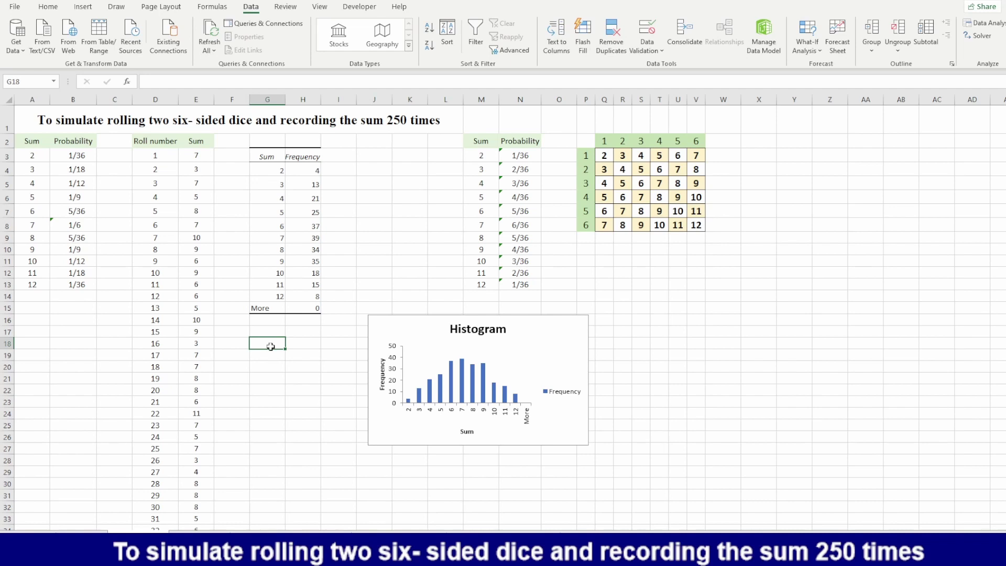
text(=)
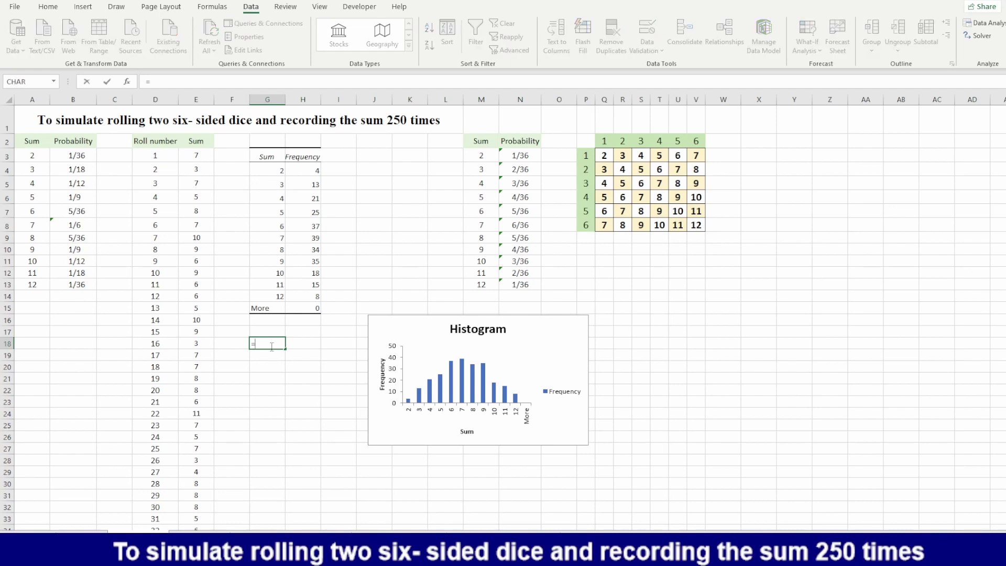
text(cou)
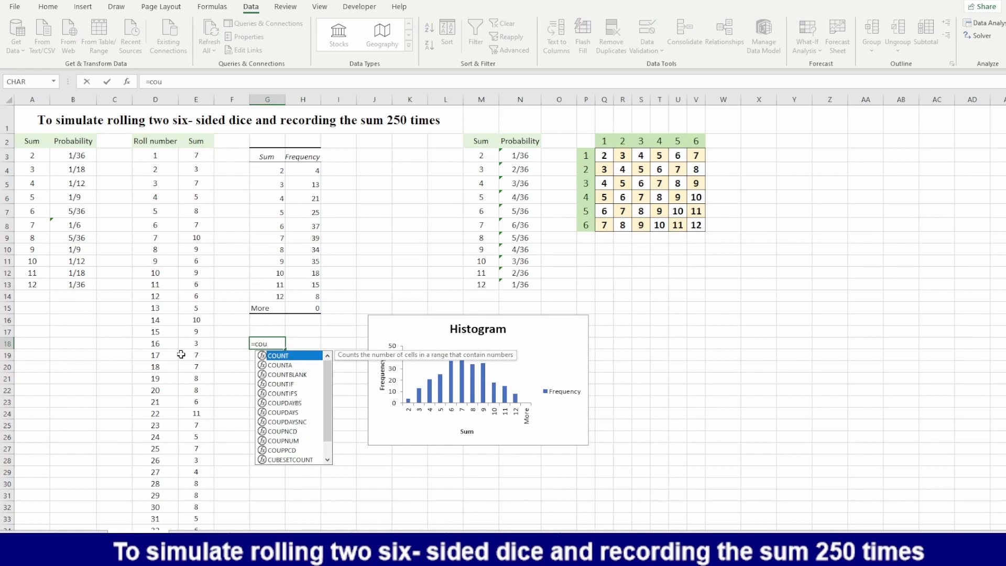
double_click(288, 384)
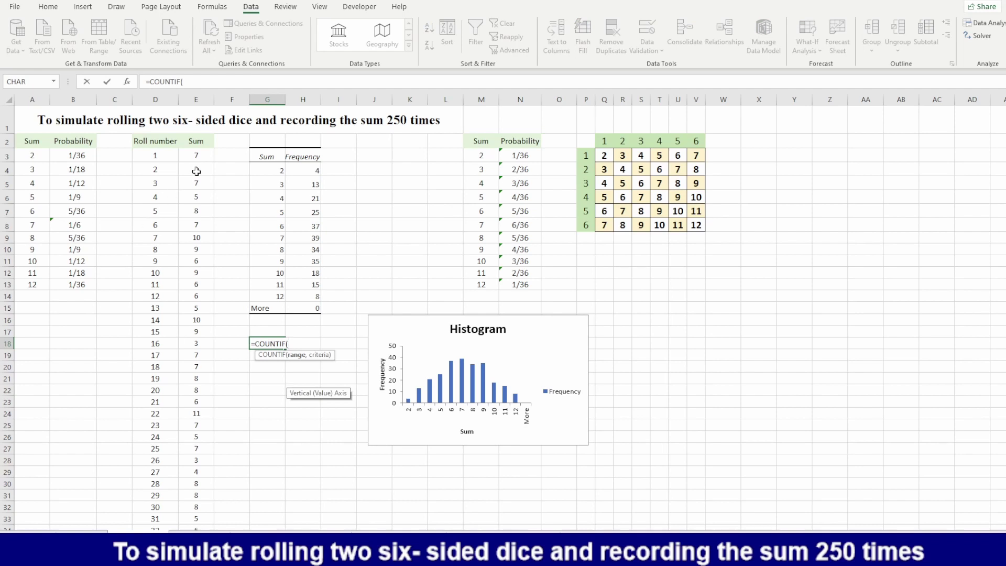
click(200, 155)
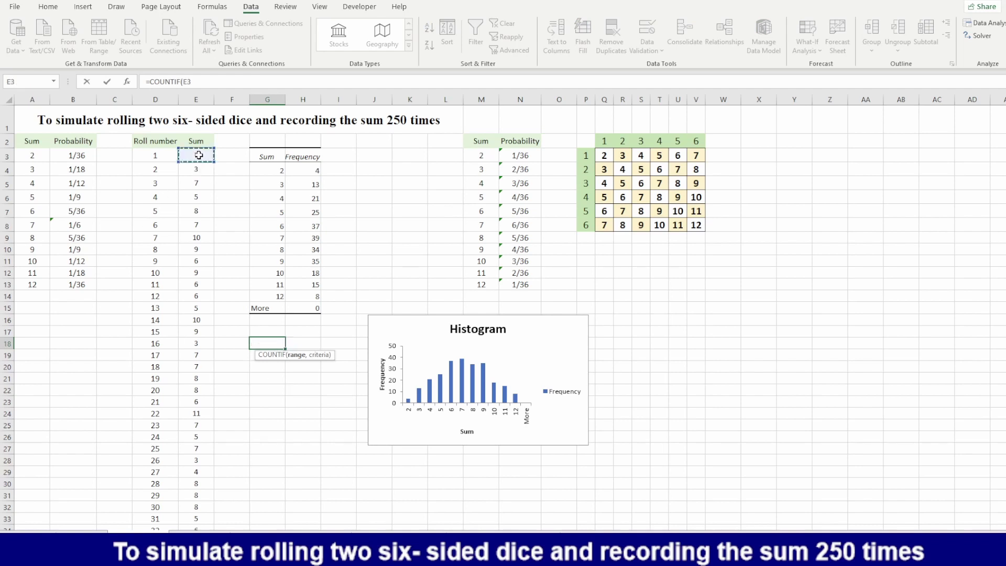
key(ctrl+shift+Down)
scroll(233, 202, up, 20)
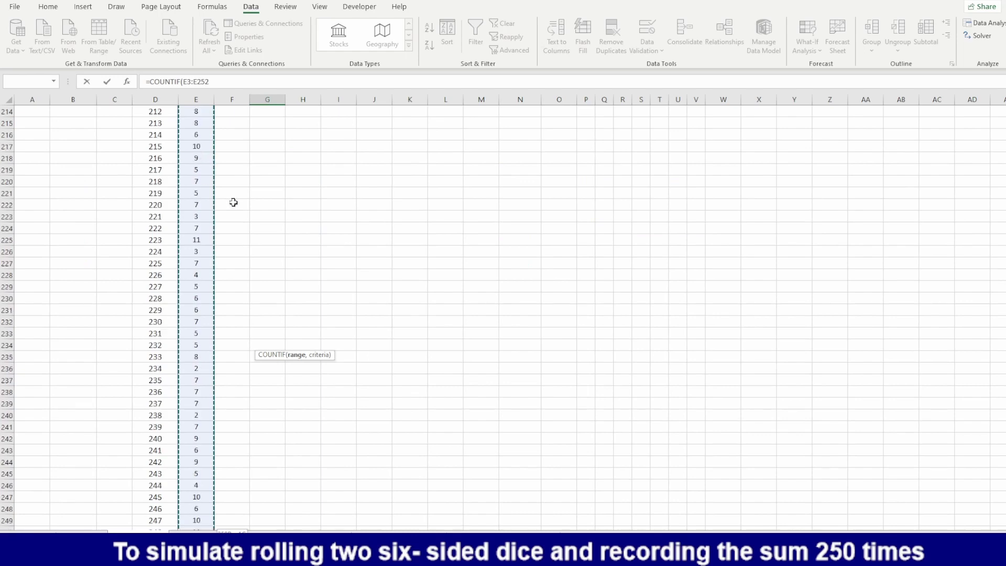
scroll(233, 203, up, 20)
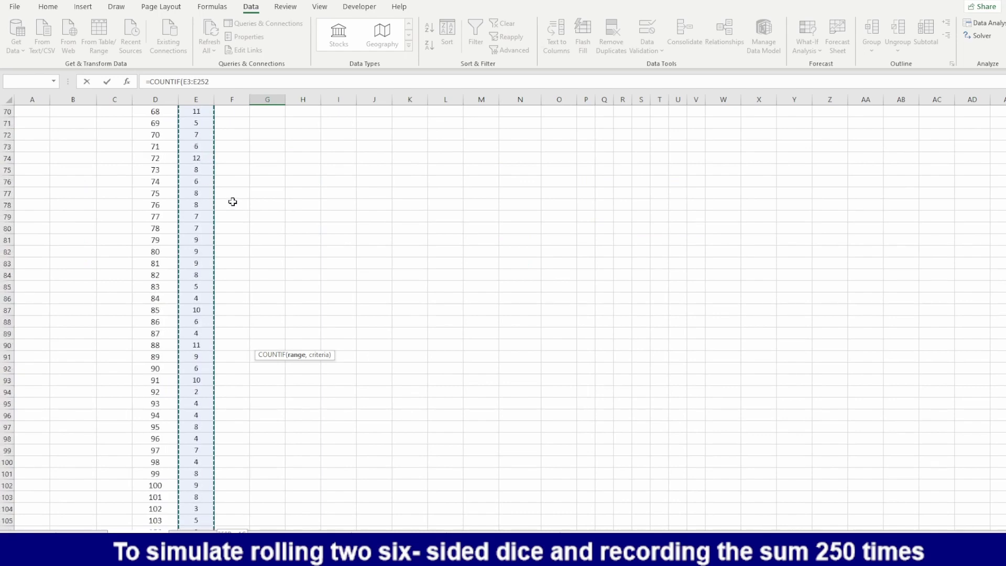
scroll(234, 203, up, 7)
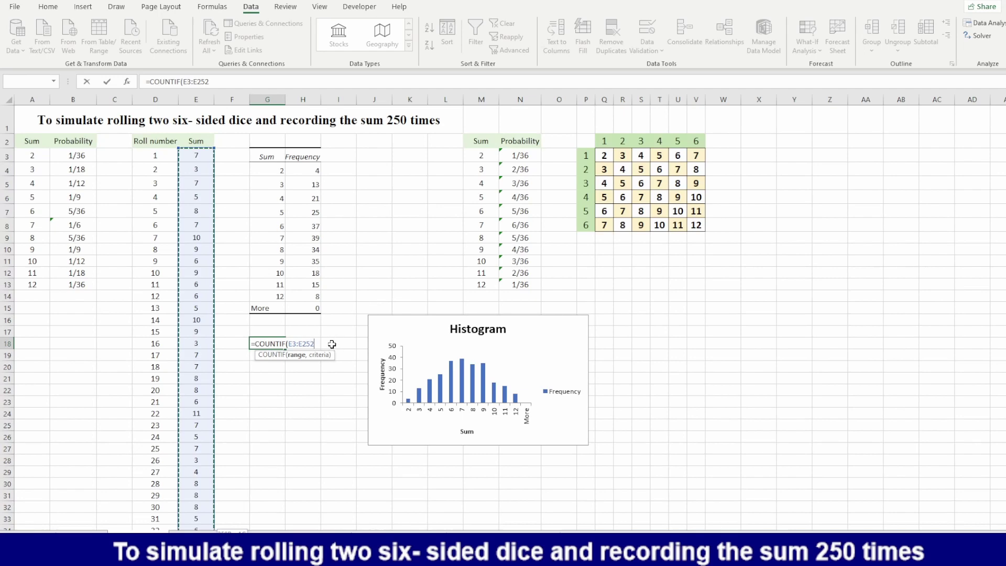
text(,)
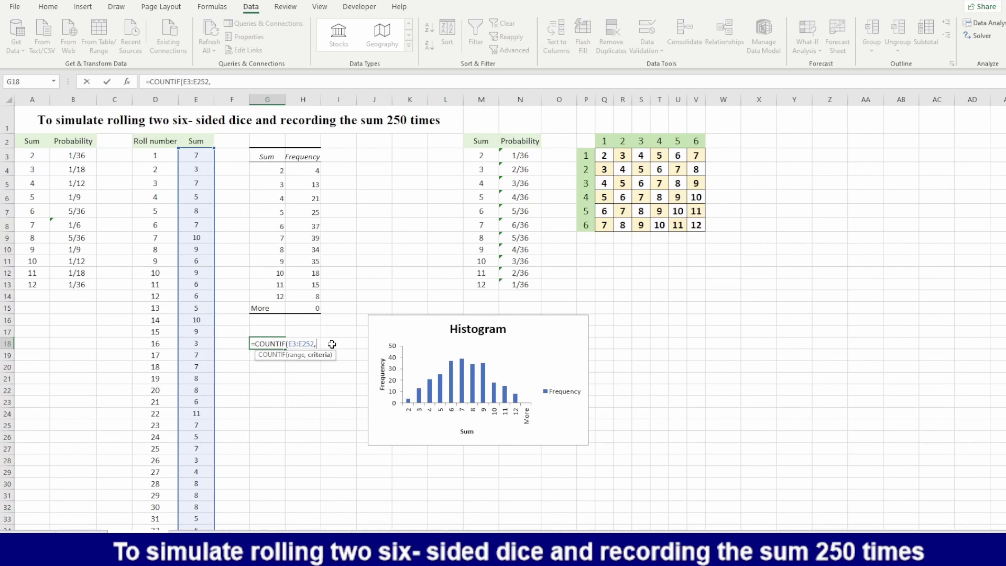
text(2))
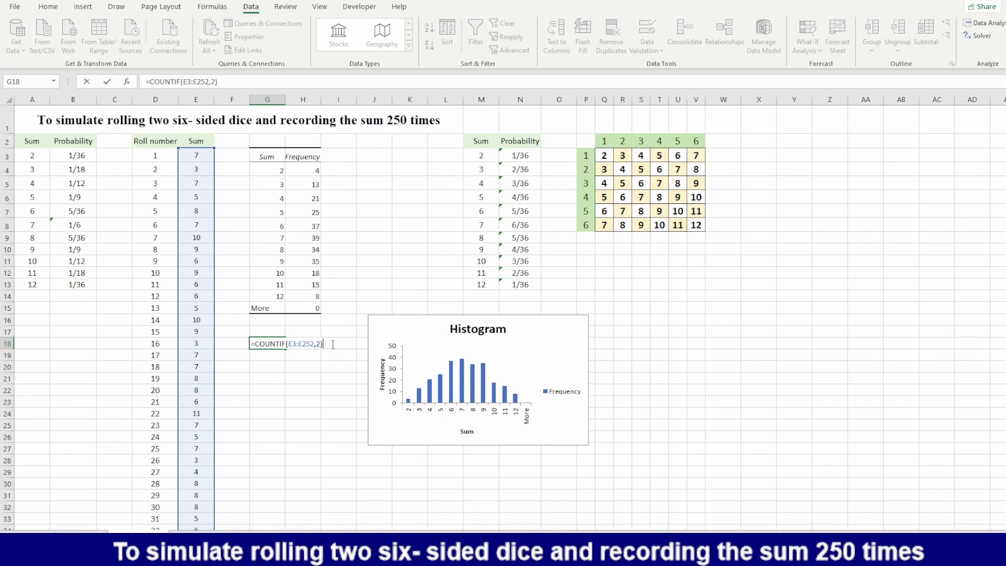
key(Return)
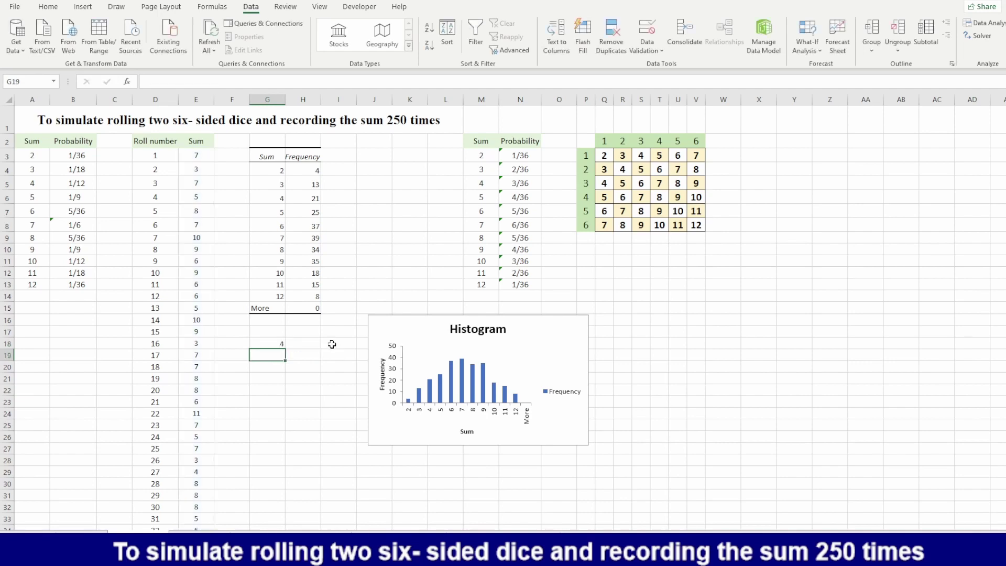
Step: Compare G18 with H4, then change the COUNTIF criterion to 10, giving 18
click(275, 342)
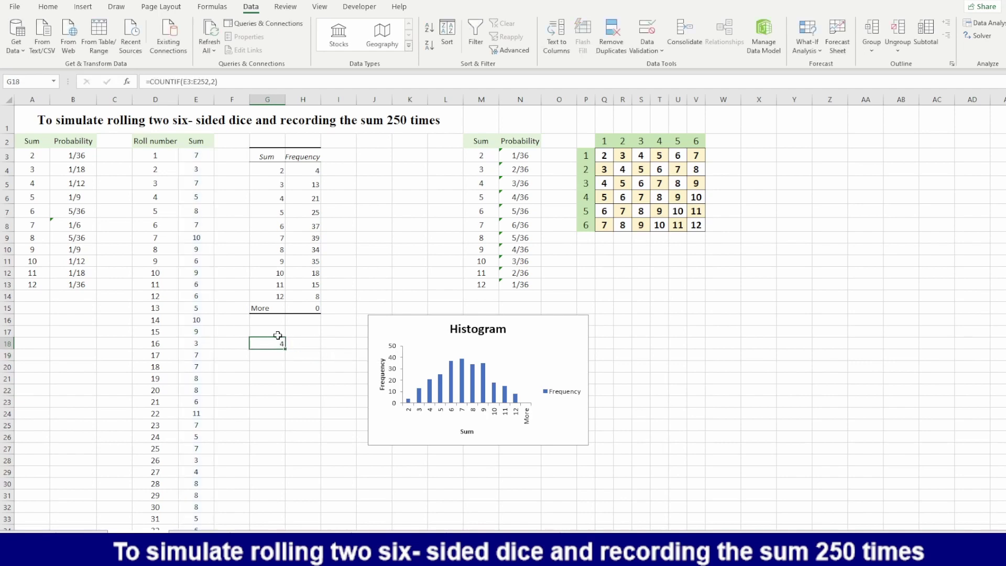
click(317, 170)
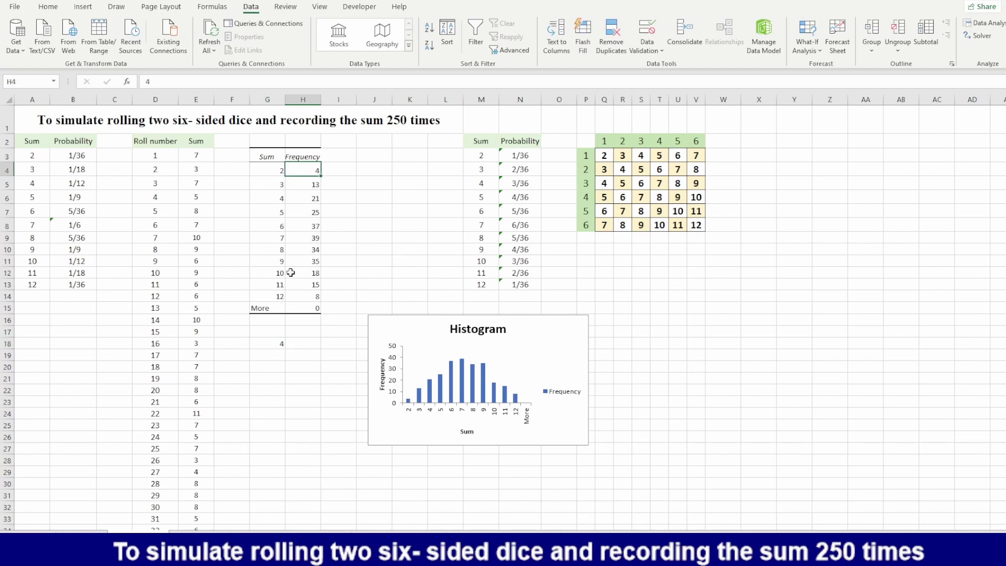
click(278, 344)
double_click(277, 343)
click(319, 343)
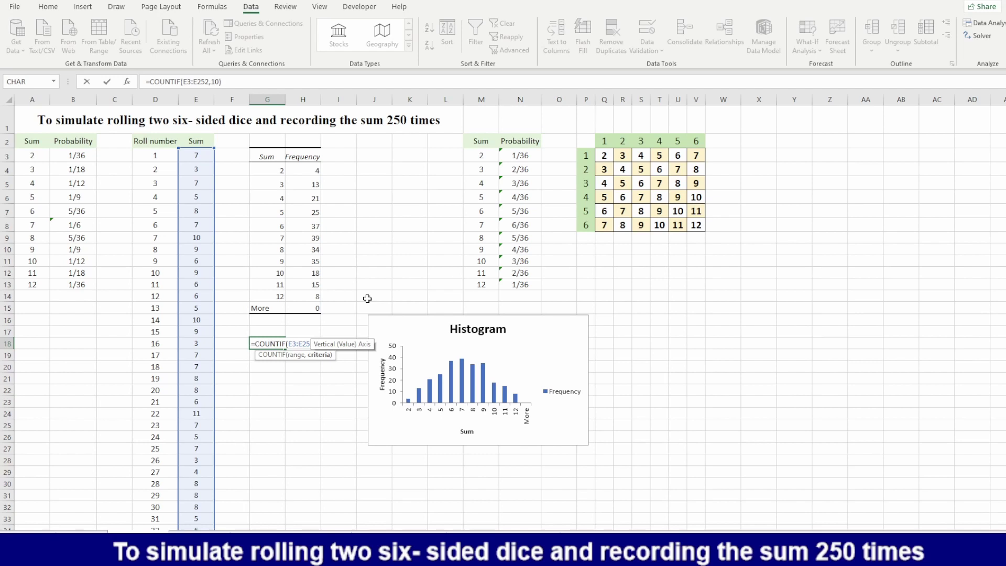
text(10)
key(Return)
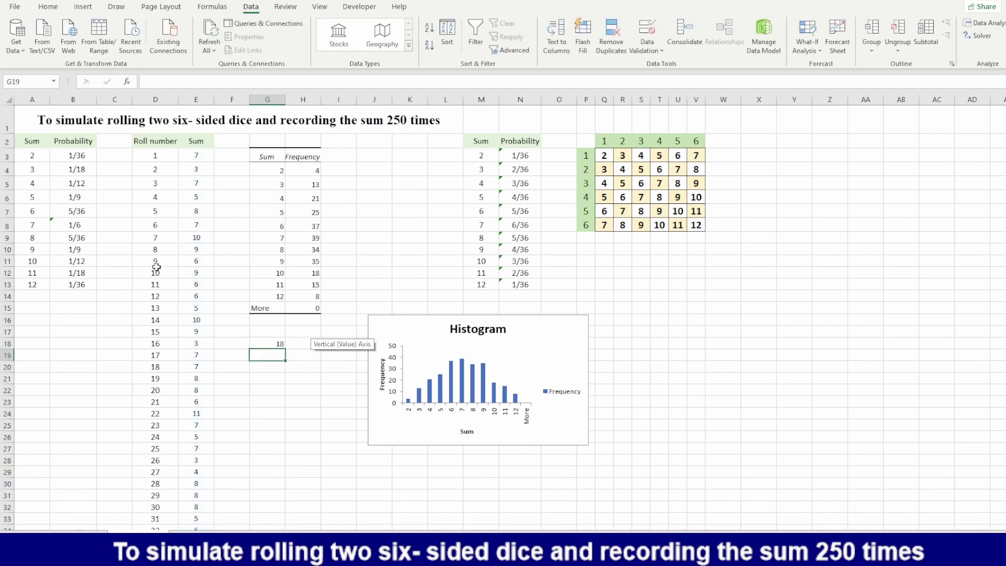
click(272, 346)
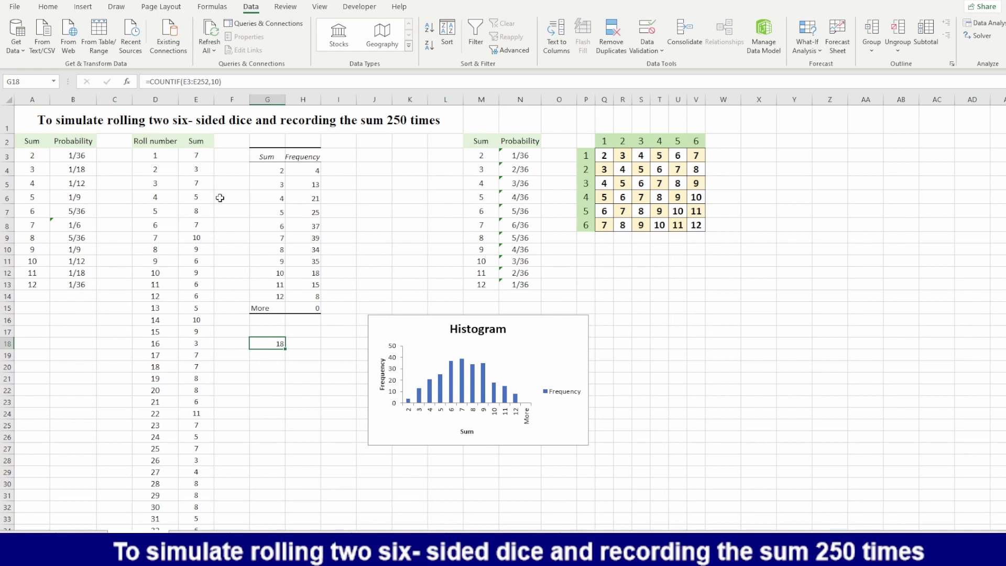
Step: Enter the relative frequency formula =H4/250 in I4
click(350, 172)
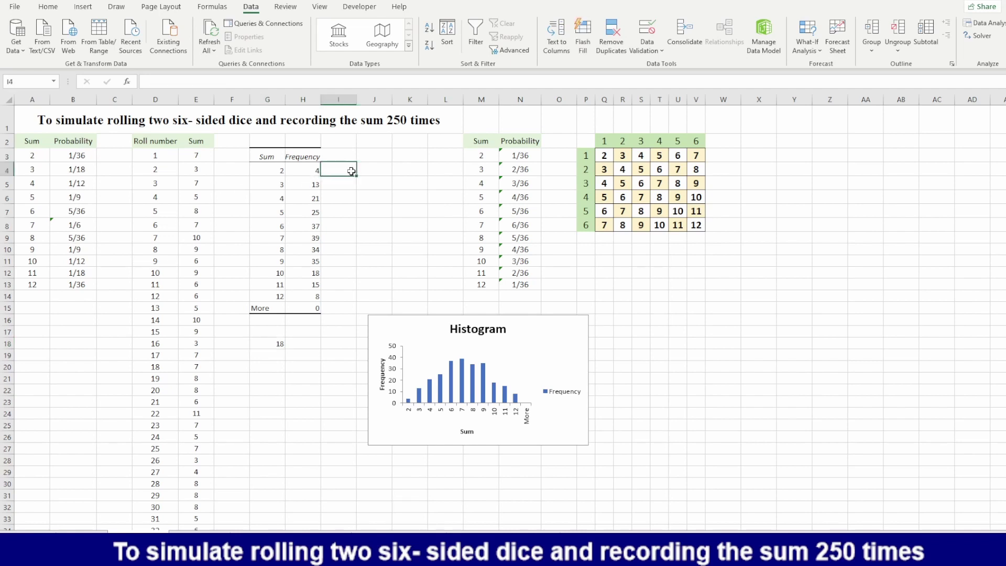
text(=)
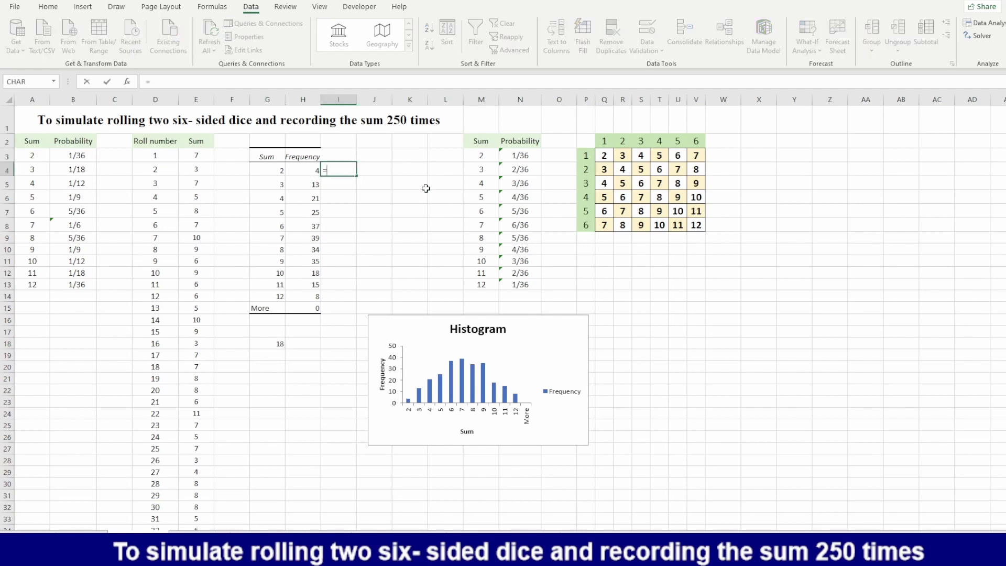
click(309, 171)
text(/250)
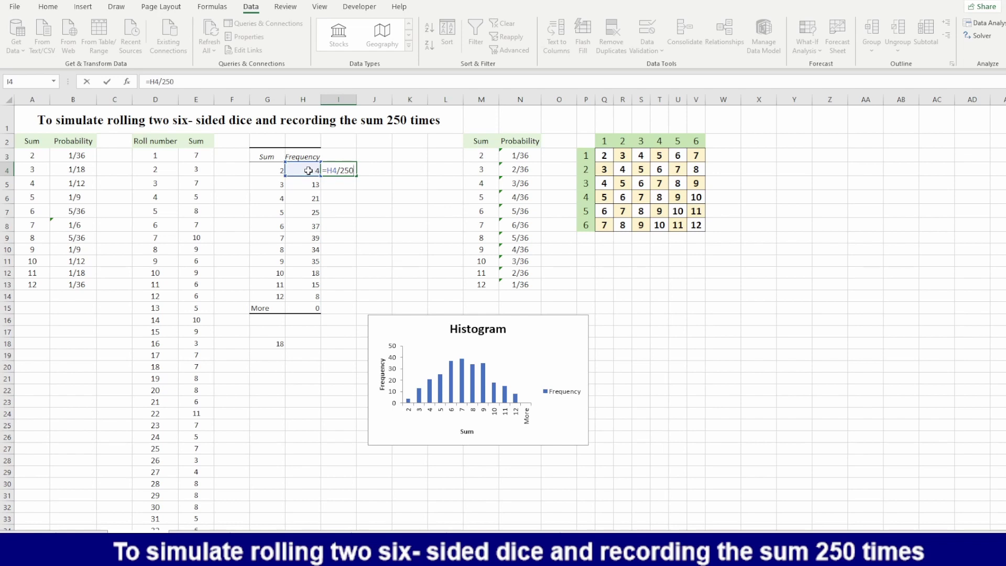
key(Return)
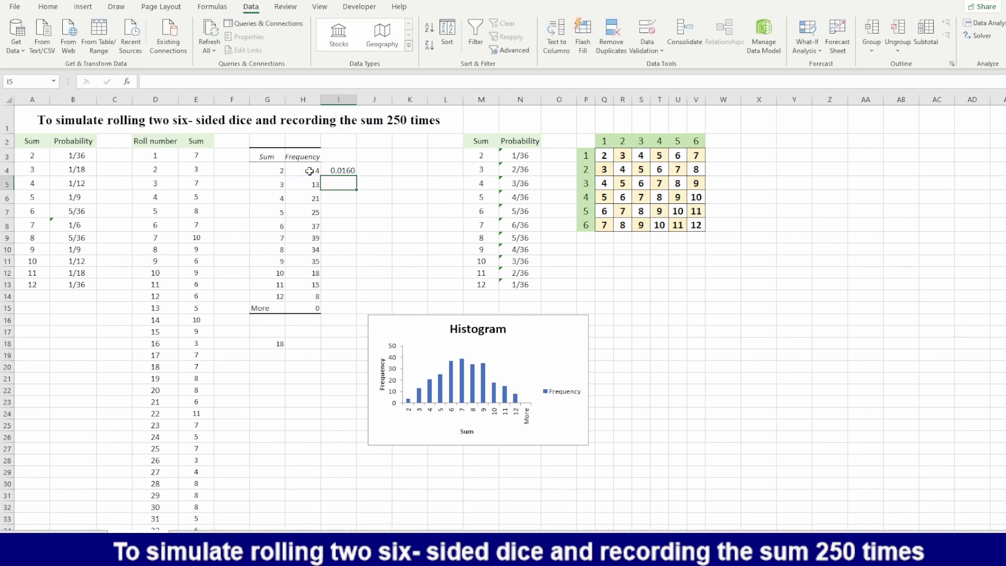
Step: Format I4 as a three-decimal percentage and fill it down to I14
click(347, 171)
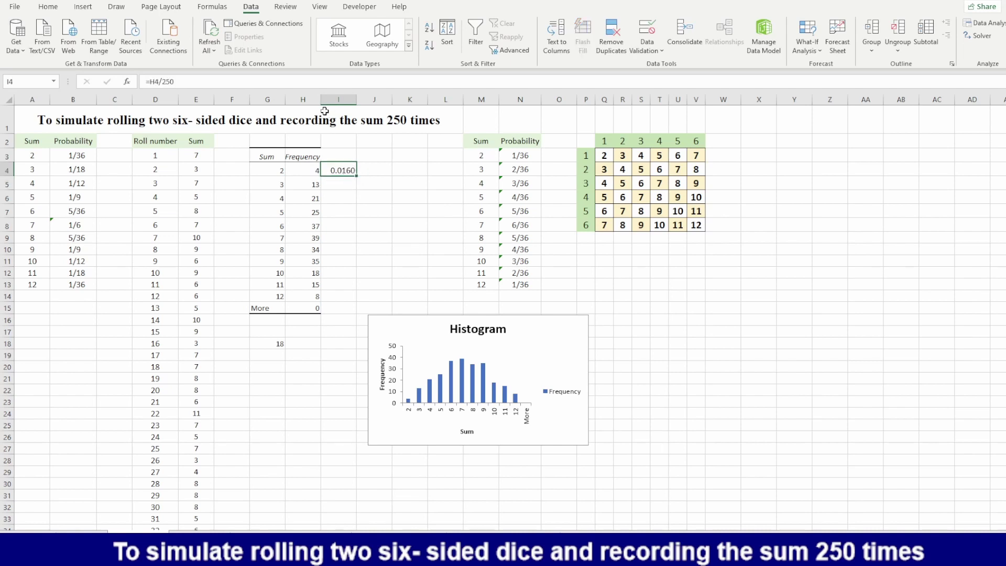
click(49, 7)
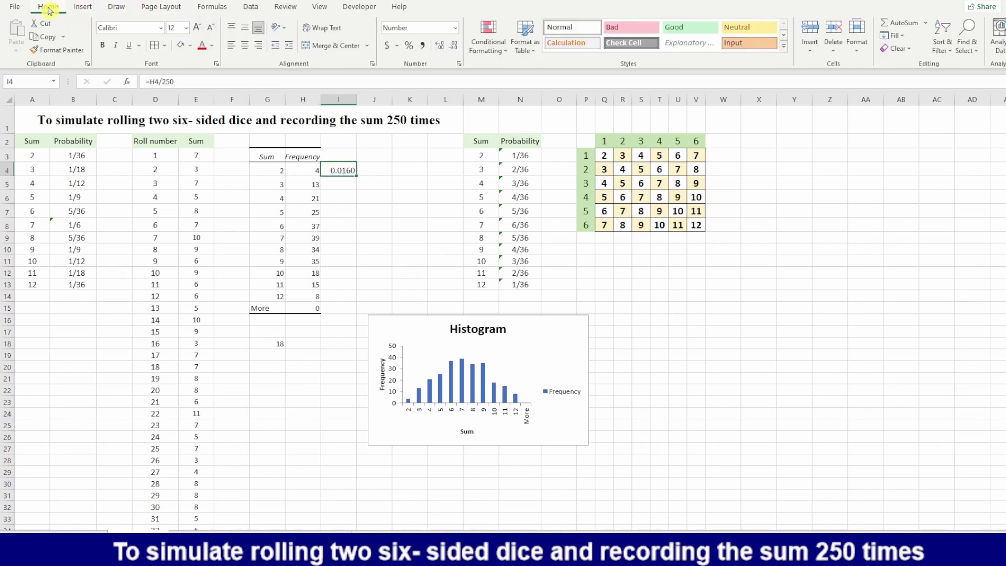
click(409, 46)
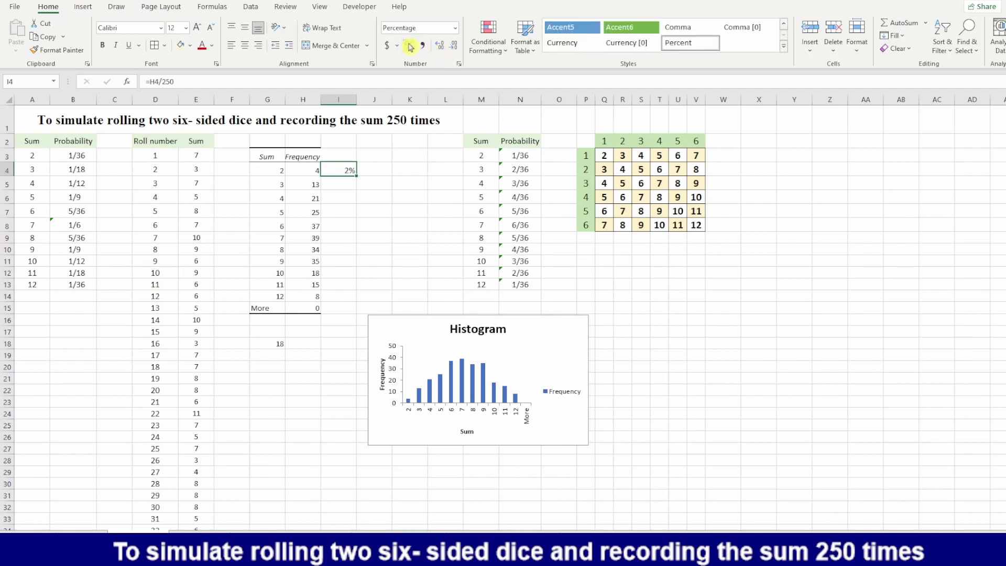
click(442, 48)
click(443, 46)
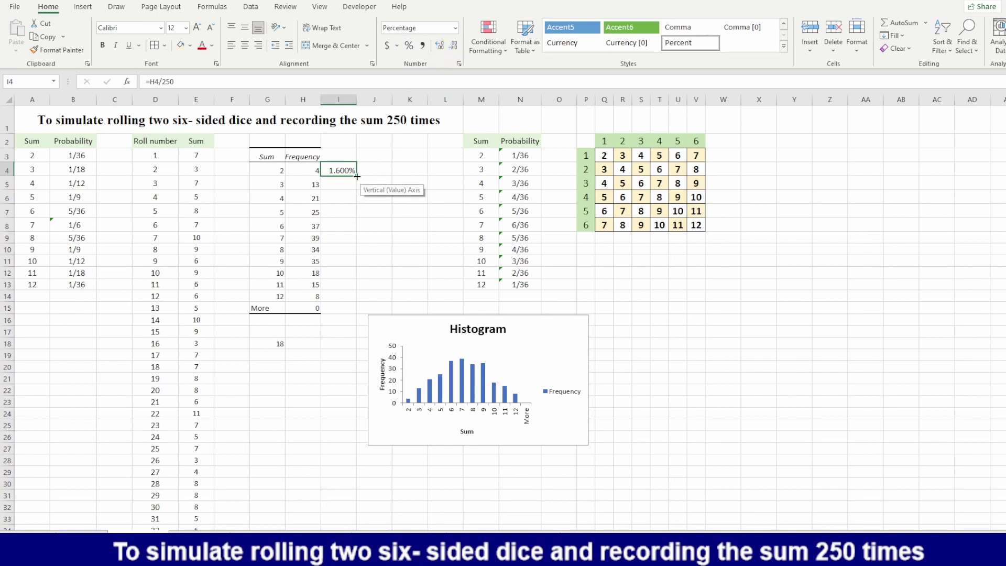
drag(355, 176, 356, 298)
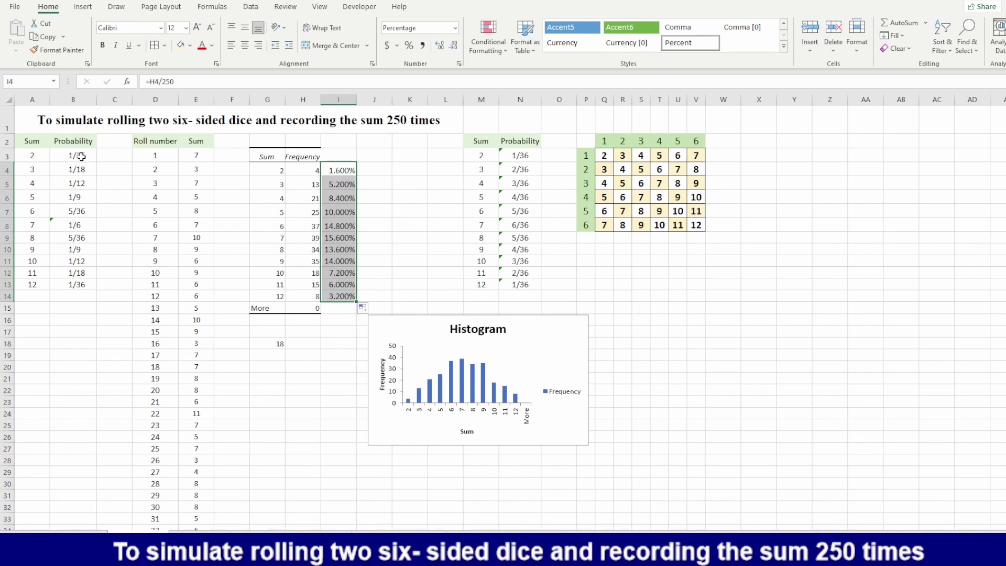
Step: Convert the B3:B13 probabilities from fractions to Number, then to two-decimal percentages
drag(82, 156, 76, 285)
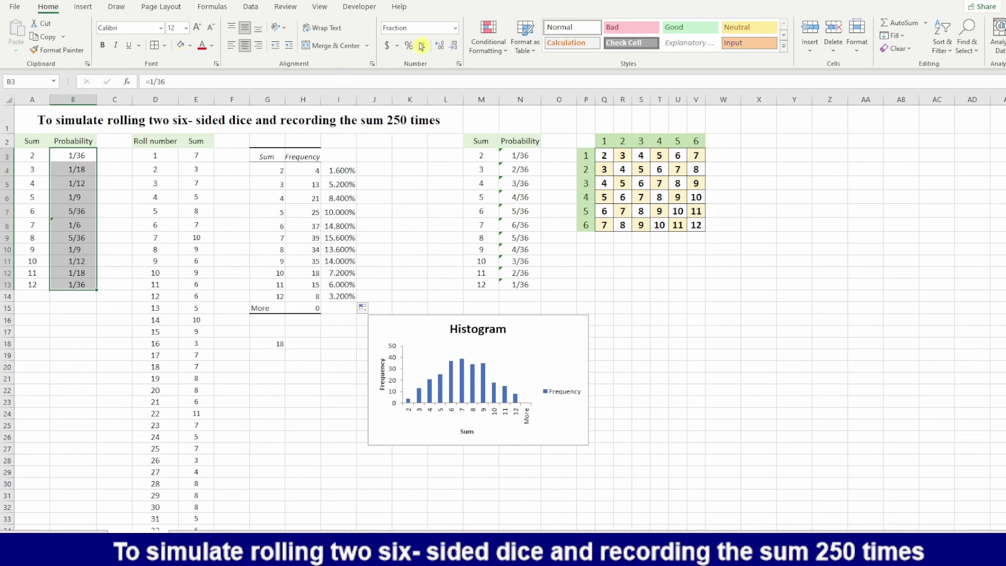
click(455, 27)
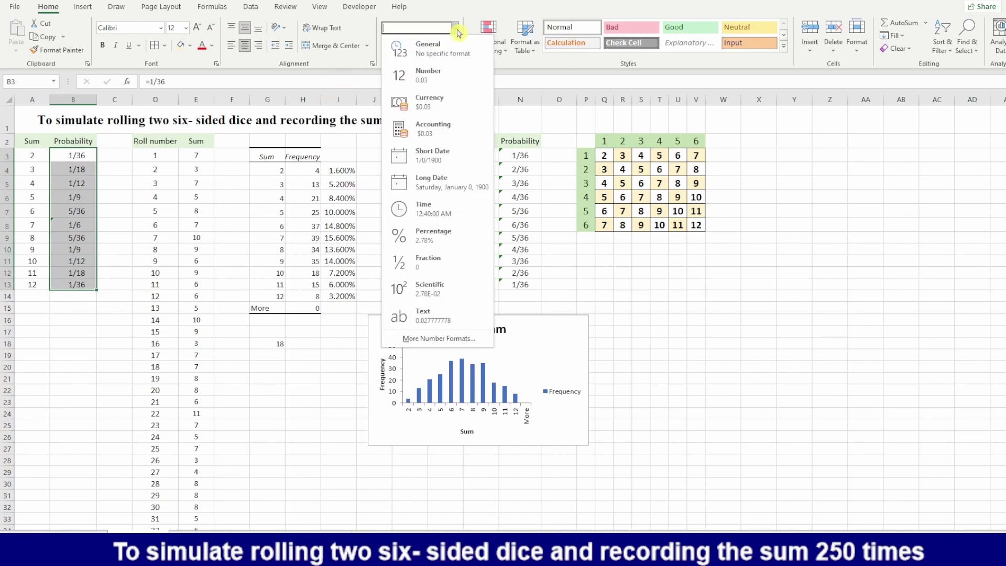
click(426, 74)
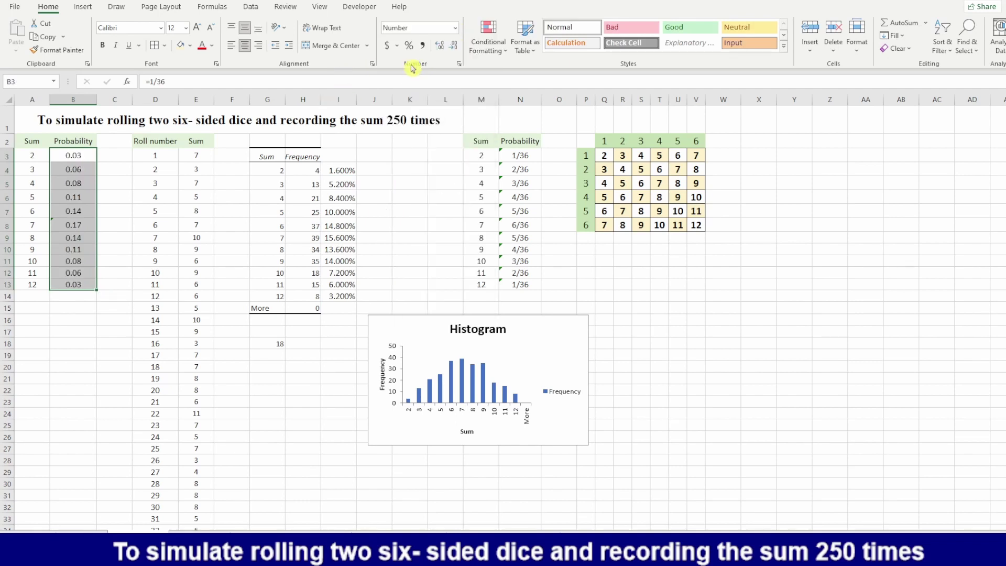
click(409, 45)
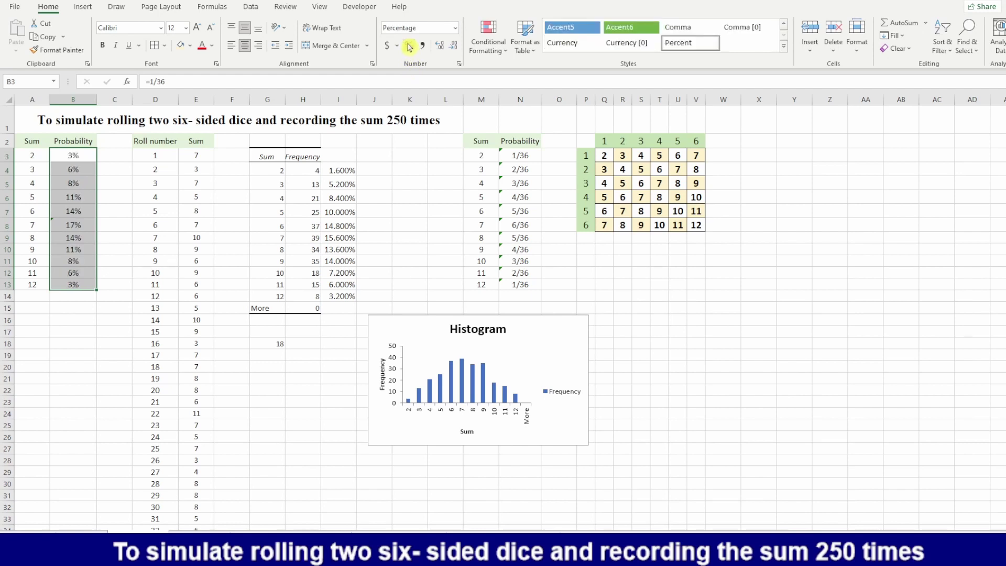
click(441, 46)
click(440, 46)
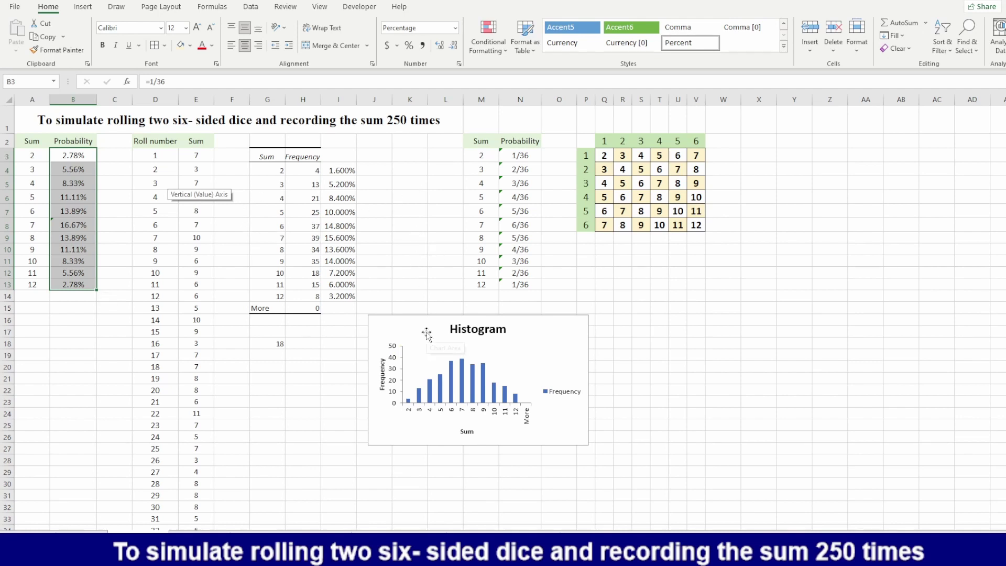
Step: Drag the histogram chart below G18, under the COUNTIF check, and deselect it
drag(428, 334, 303, 369)
click(412, 281)
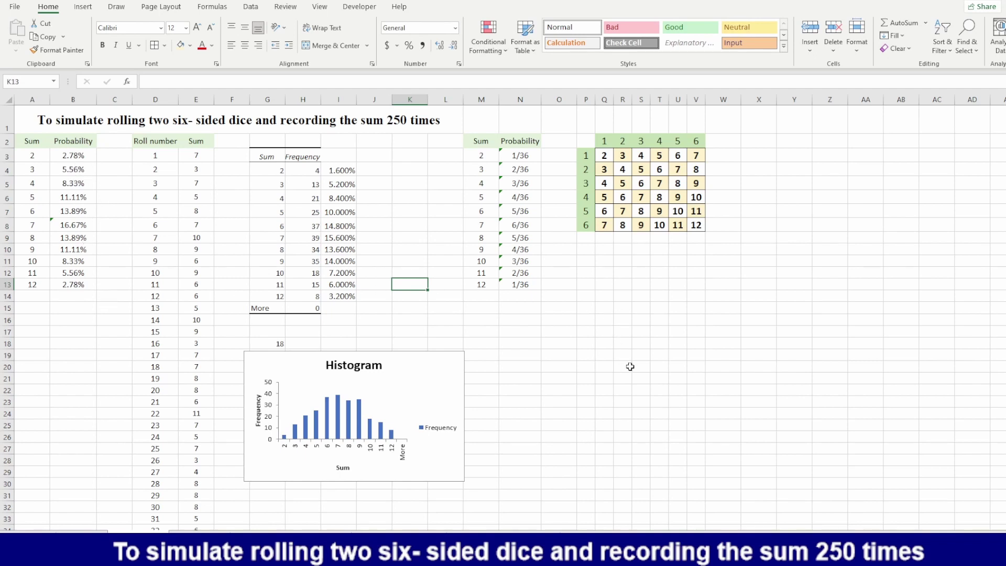
click(557, 332)
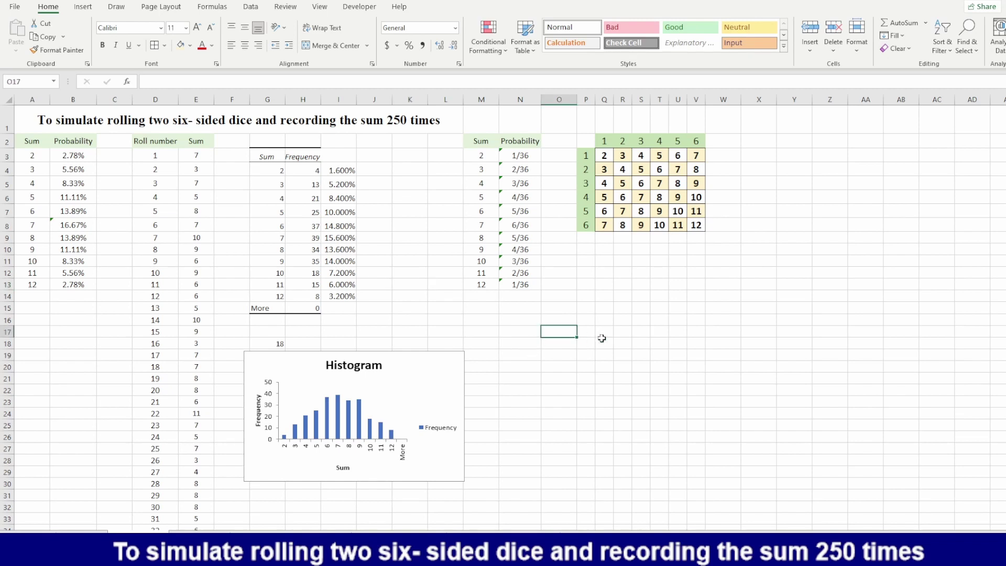